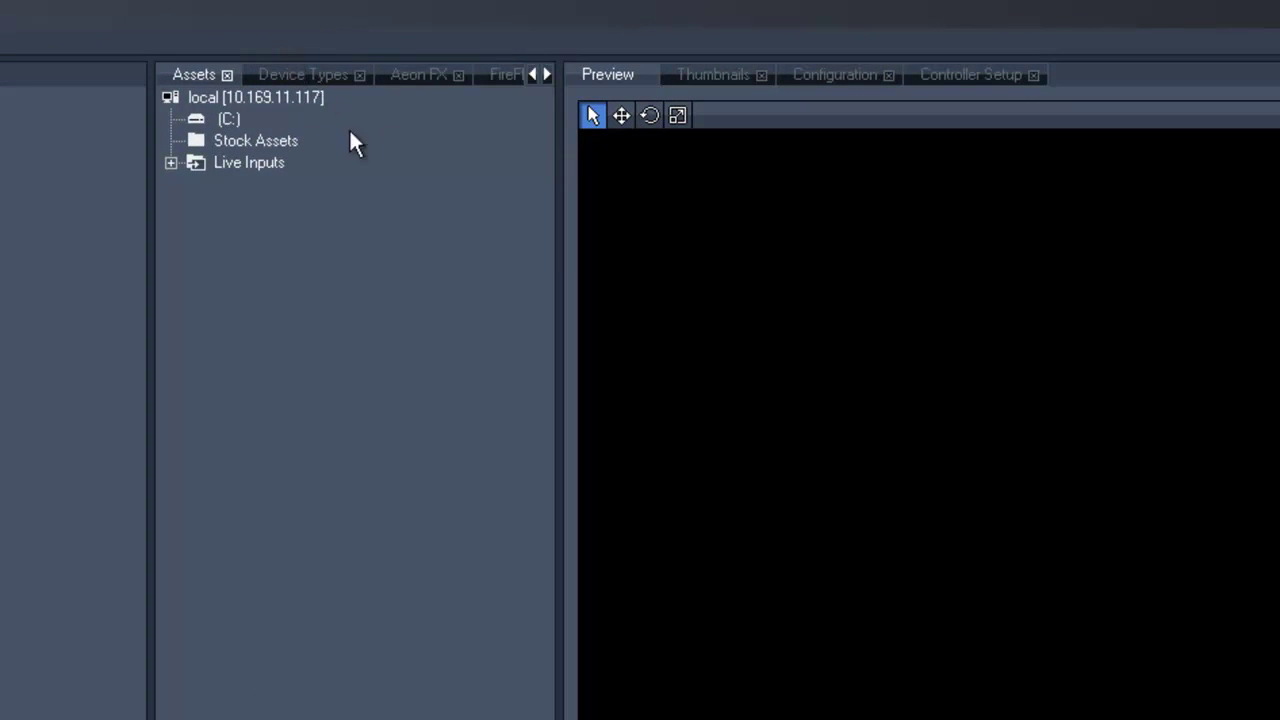
- Show the Network configuration settings, with the master connection on domain 0
left_click(835, 75)
key("Down")
key("Down")
key("Down")
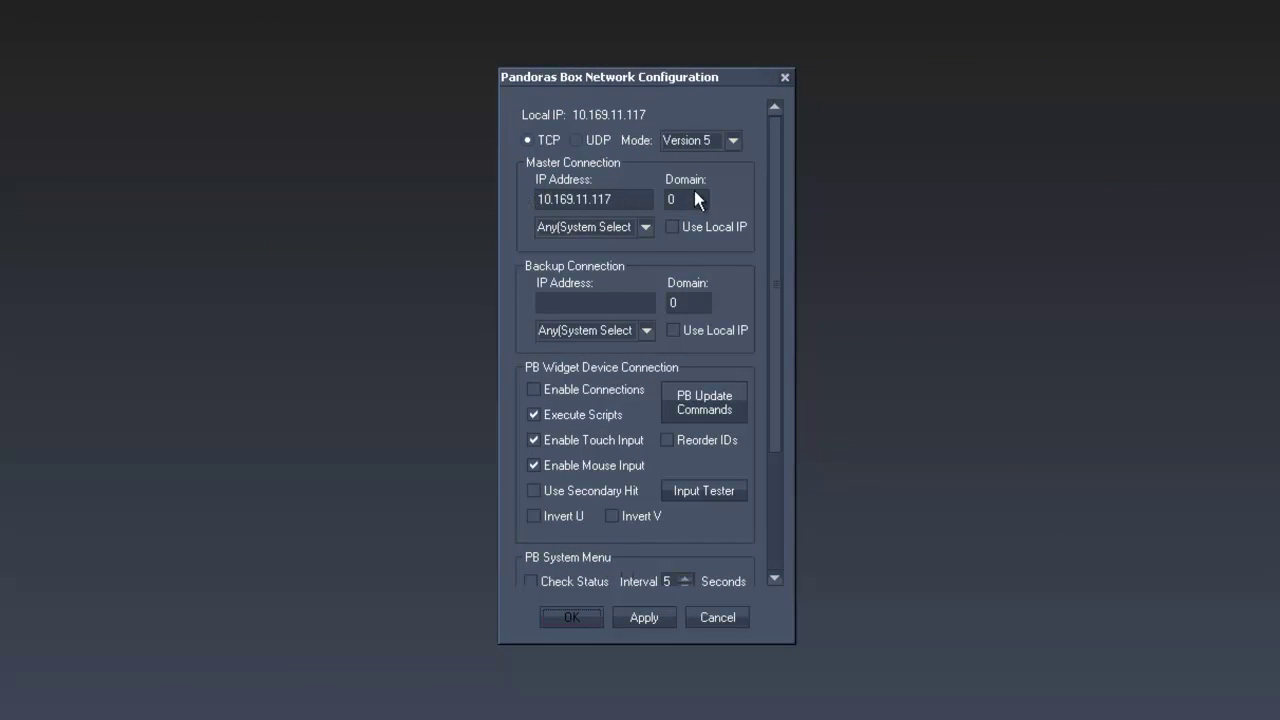
- Enable Pandoras Box widget device connections, then apply and confirm the network configuration
left_click(535, 390)
left_click(641, 615)
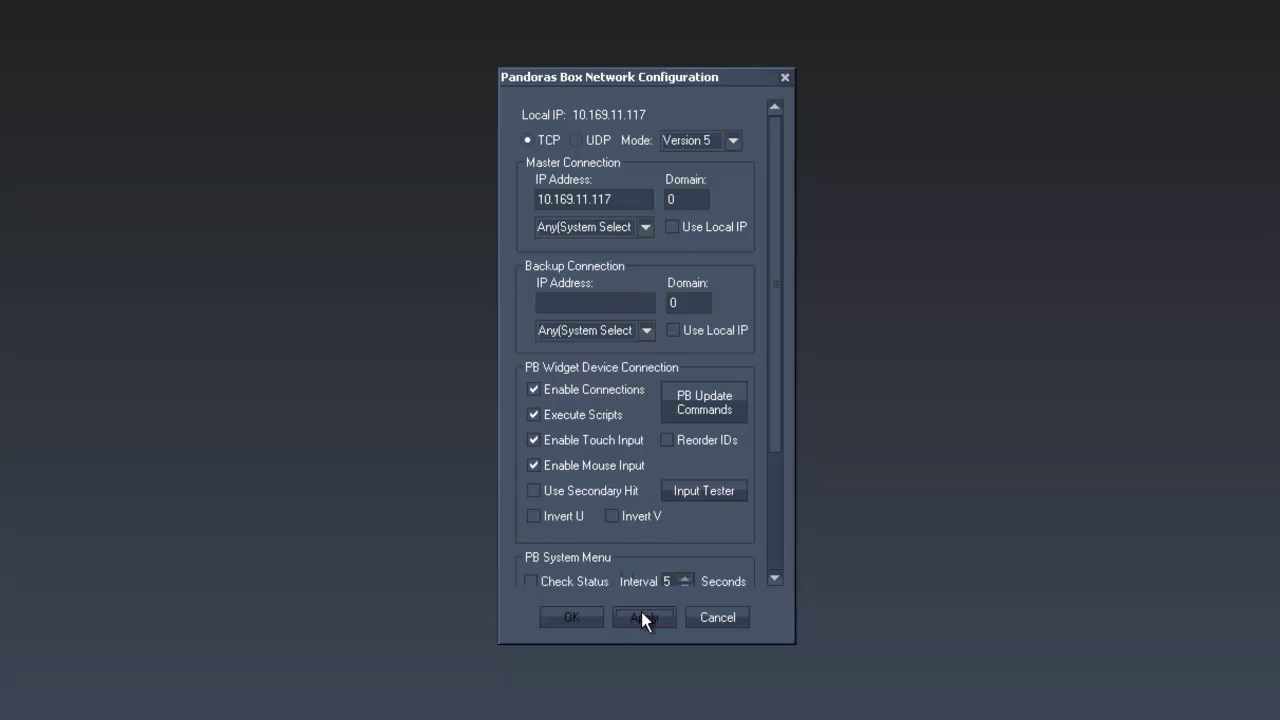
left_click(584, 616)
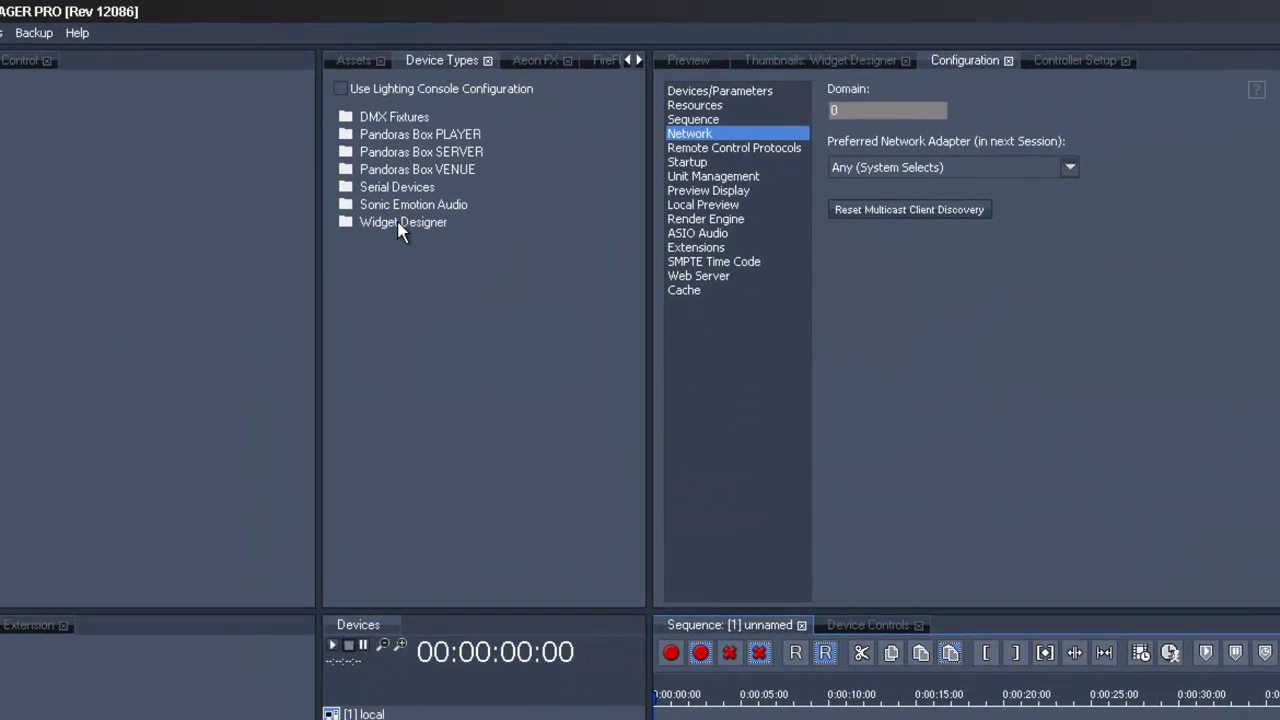
- Expand Widget Designer and Controls device types, then the [2] Widget Designer Script and Values layers
double_click(400, 223)
double_click(400, 241)
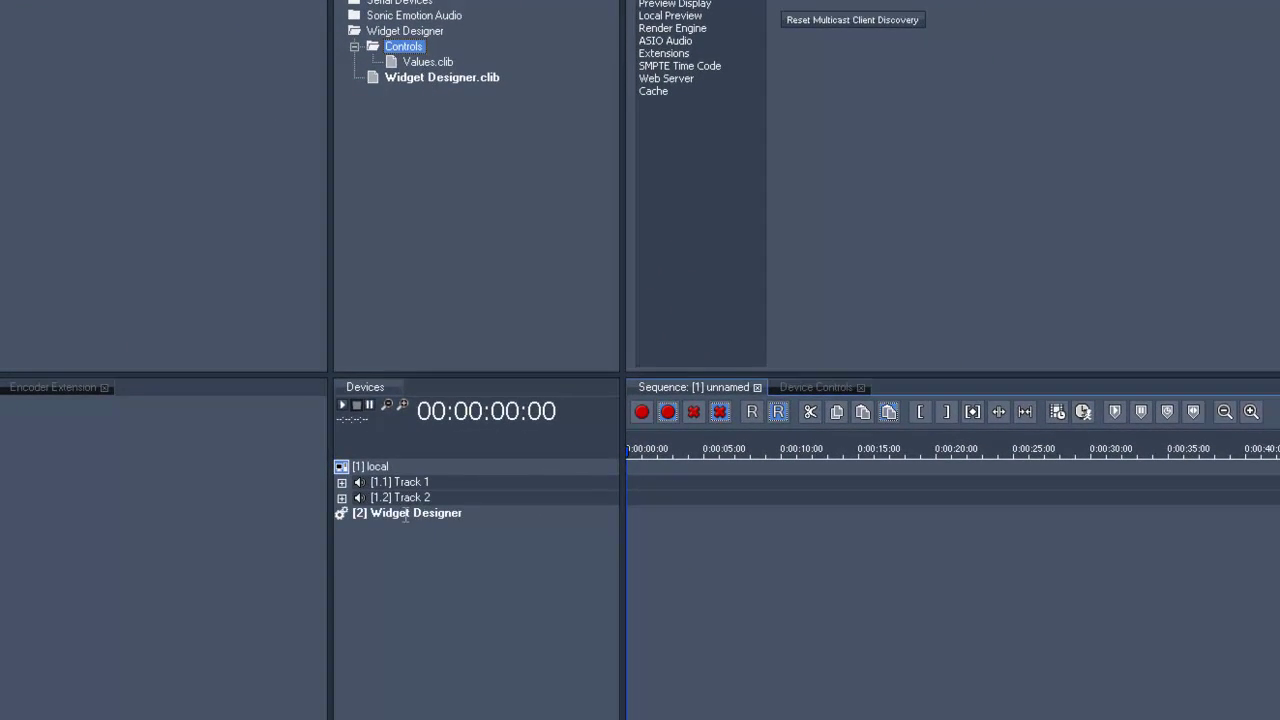
double_click(372, 513)
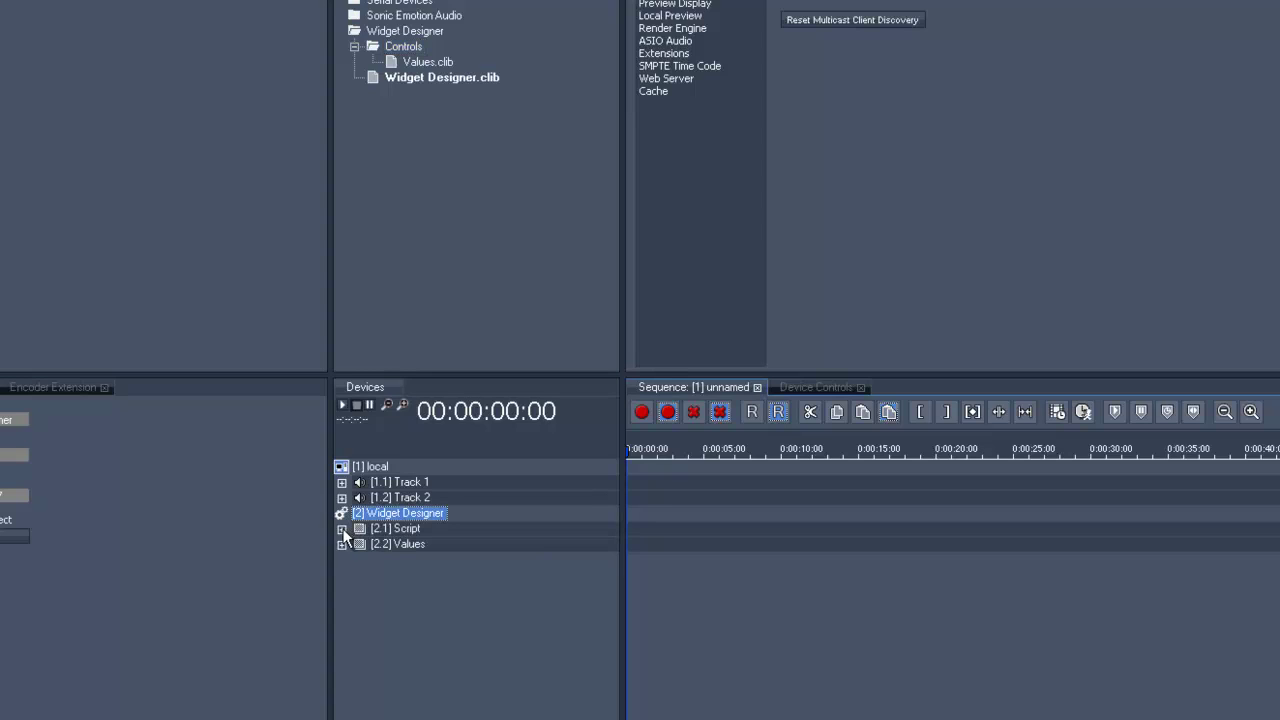
left_click(342, 528)
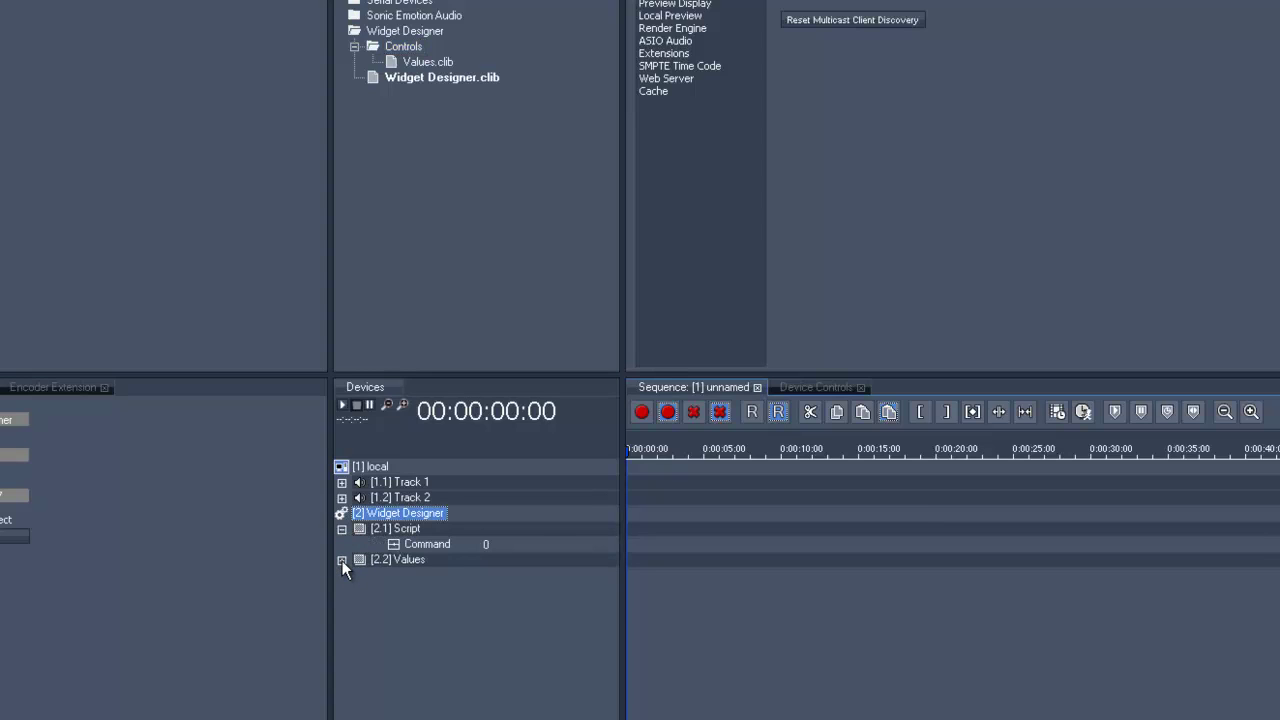
left_click(341, 560)
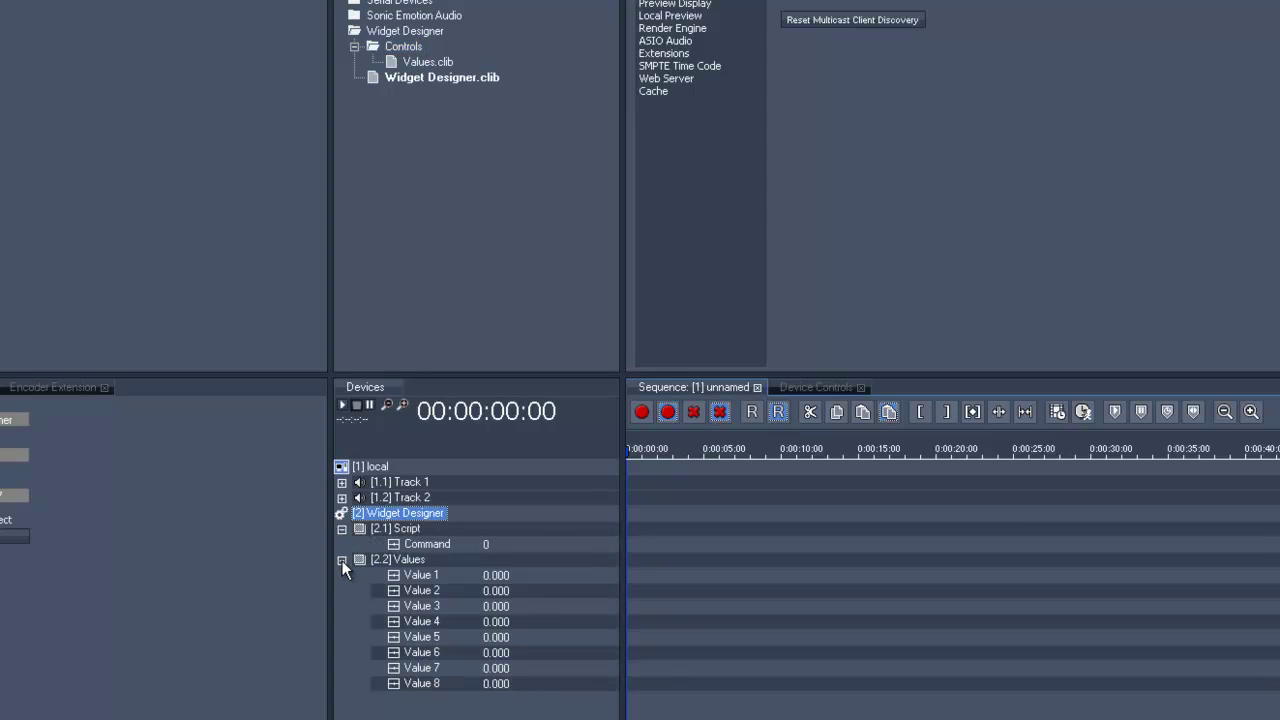
- Add play Cue 1 at timecode 500, five seconds into the sequence
left_click(506, 410)
type("500")
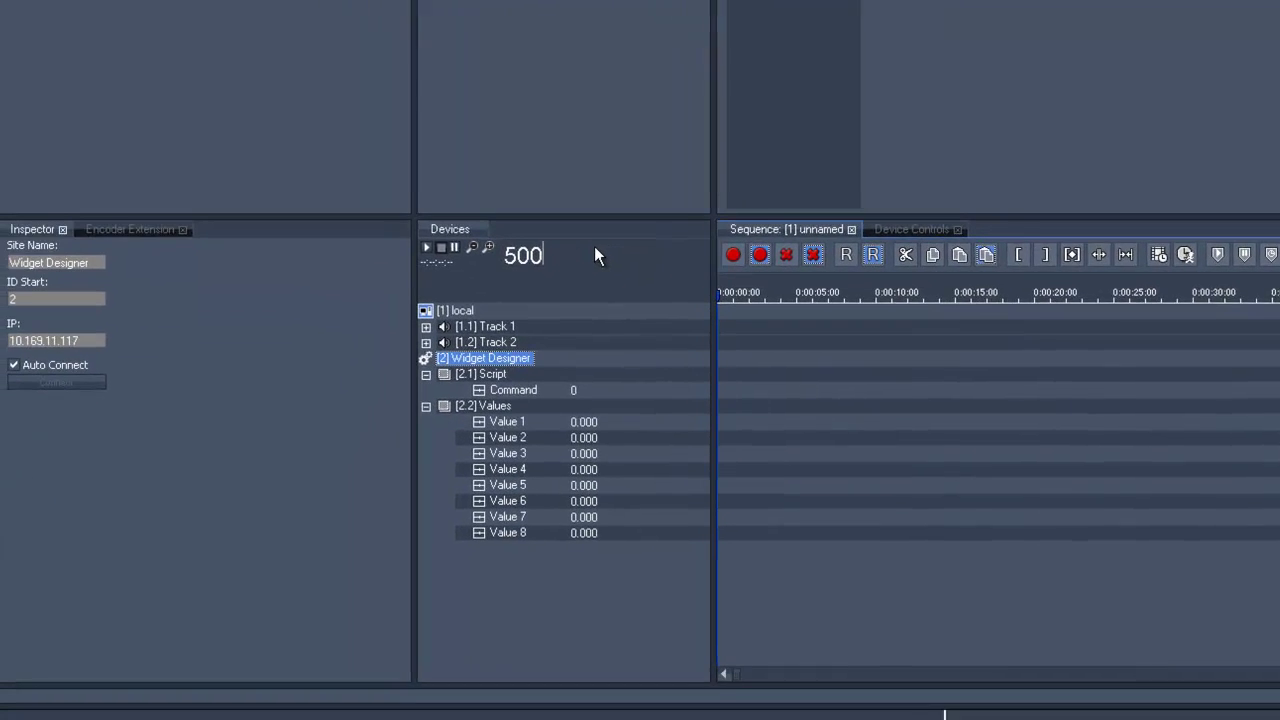
key("Return")
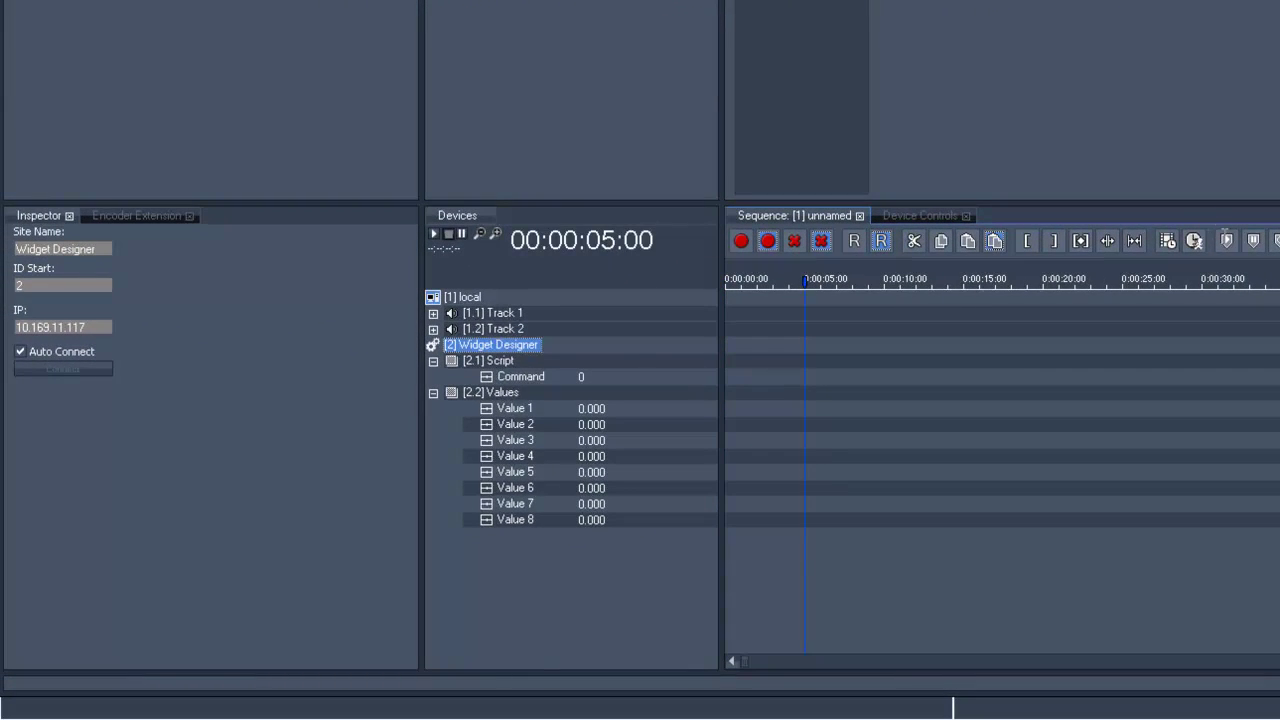
left_click(1226, 241)
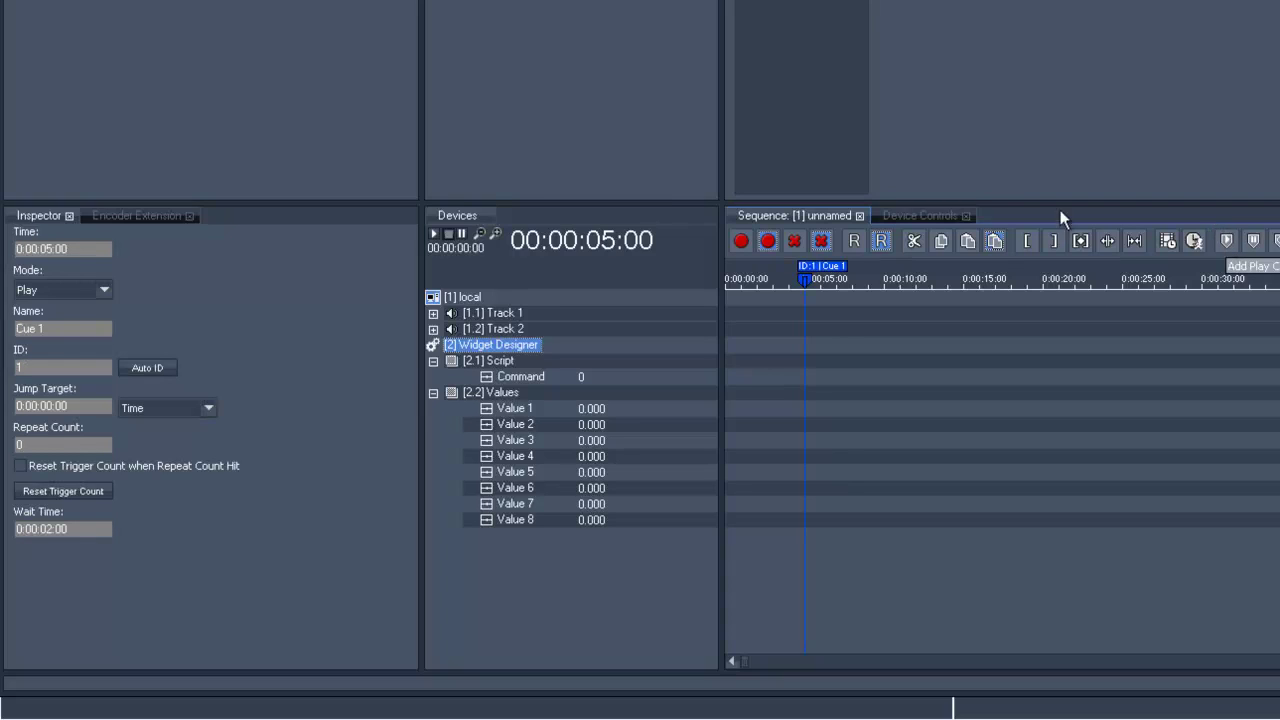
- Add Cue 2 at timecode 900 as a Jump cue targeting Cue ID 1
left_click(609, 243)
type("900")
key("Return")
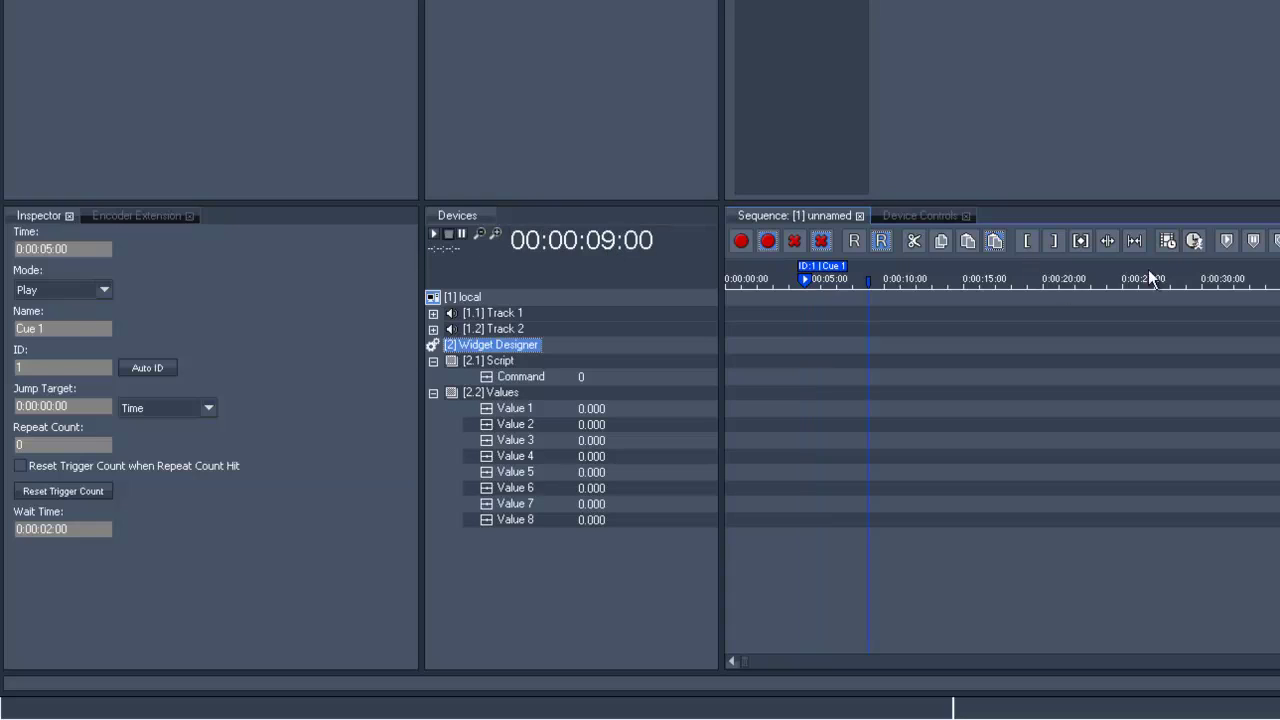
left_click(1226, 242)
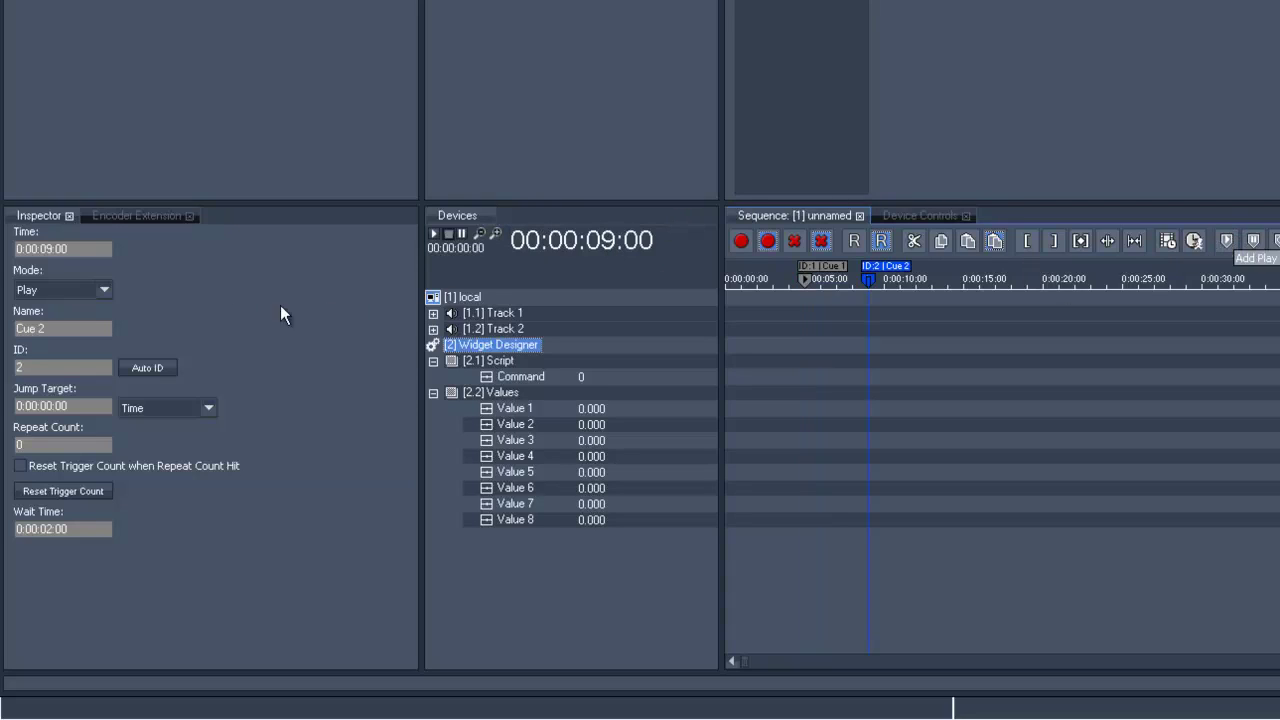
left_click(101, 287)
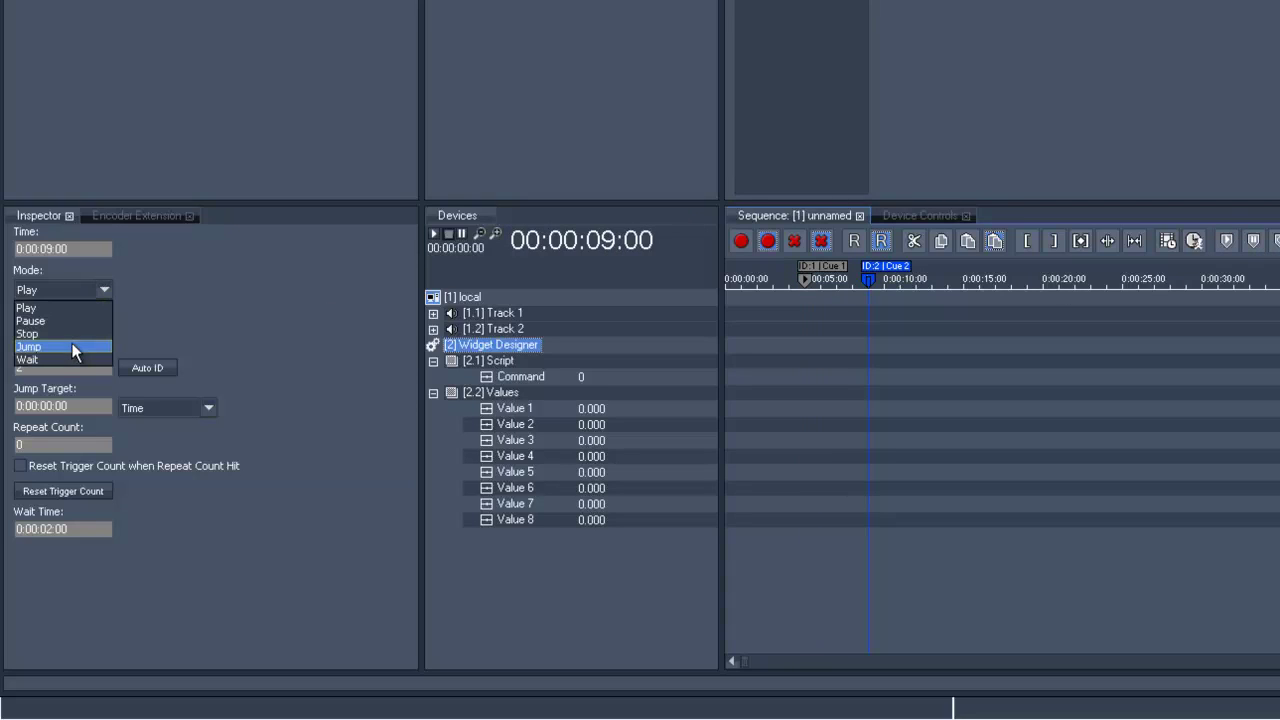
left_click(72, 343)
left_click(208, 408)
left_click(193, 440)
type("1")
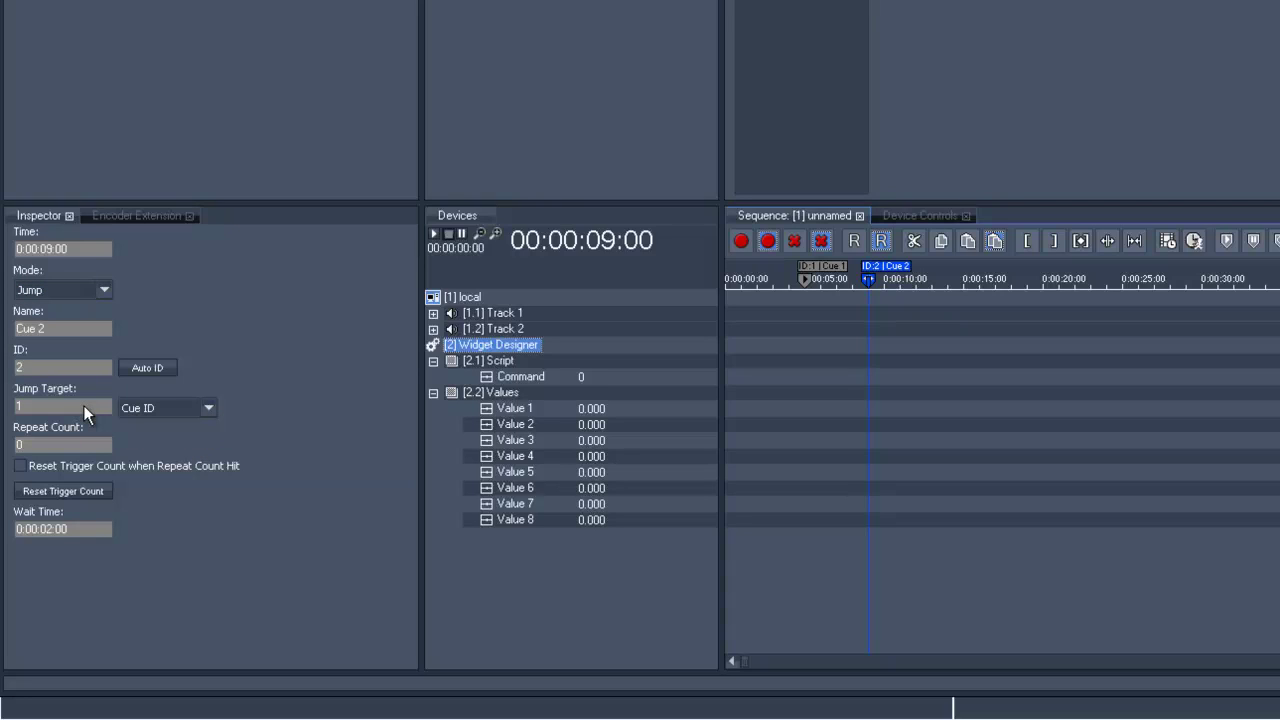
left_click(789, 358)
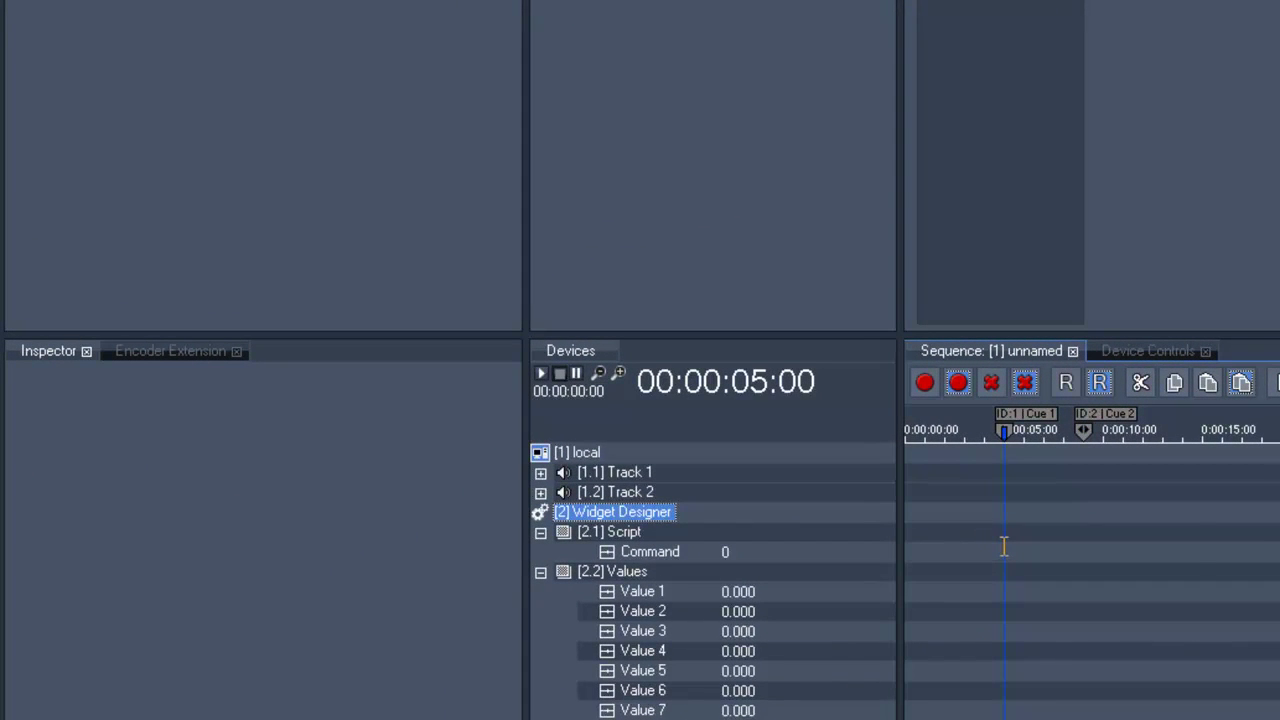
- Add a Command keyframe at 5 s with WDFaderUp, edited to WDFaderUp,1,1
left_click(1004, 545)
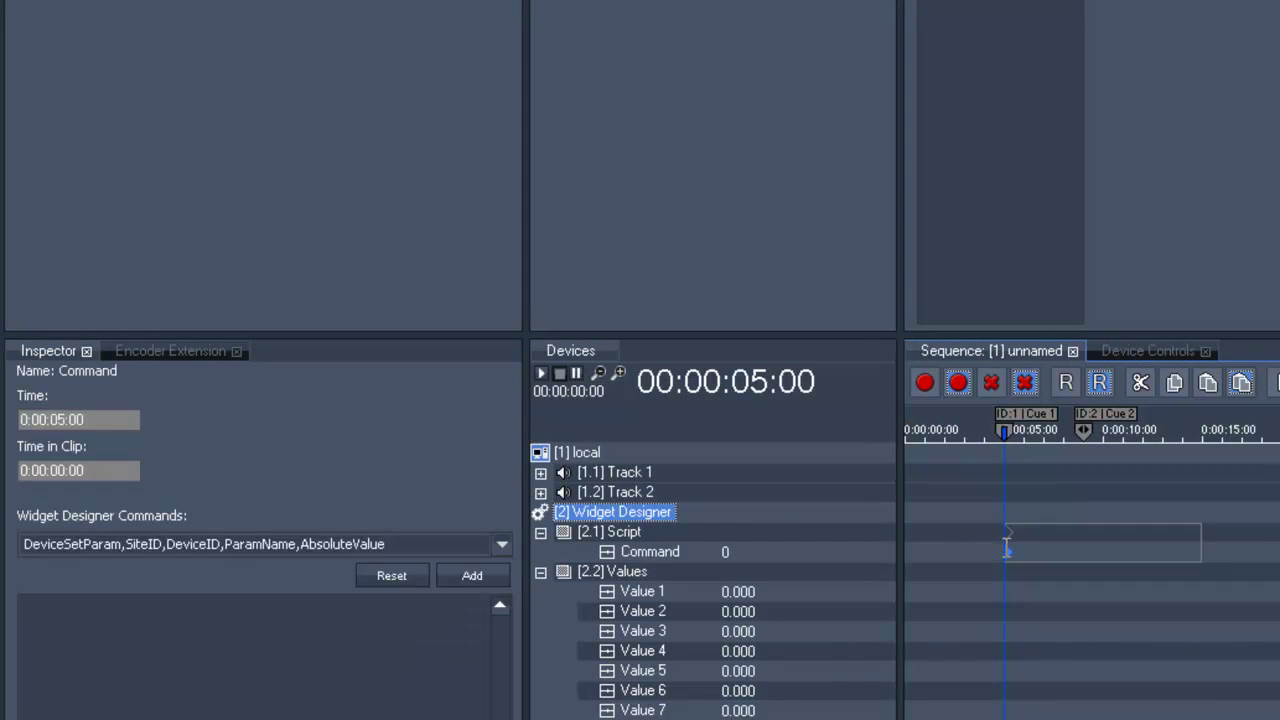
left_click(502, 544)
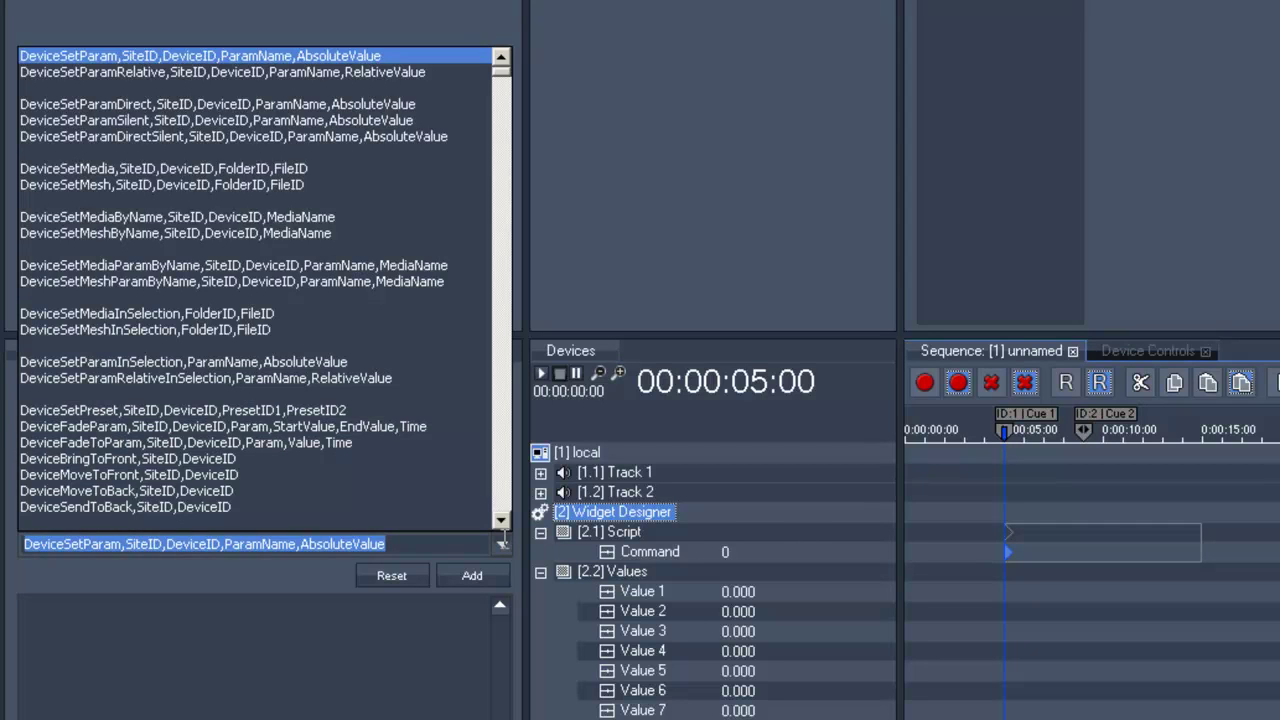
type("wdf")
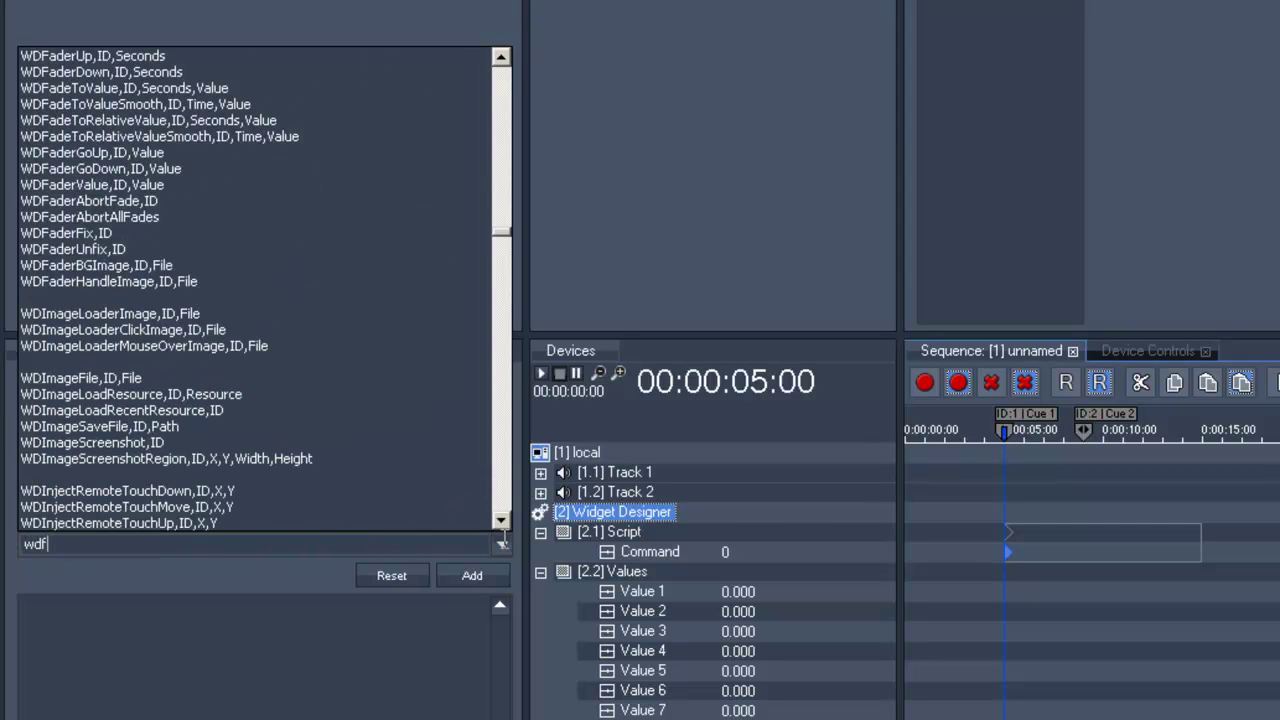
left_click(316, 54)
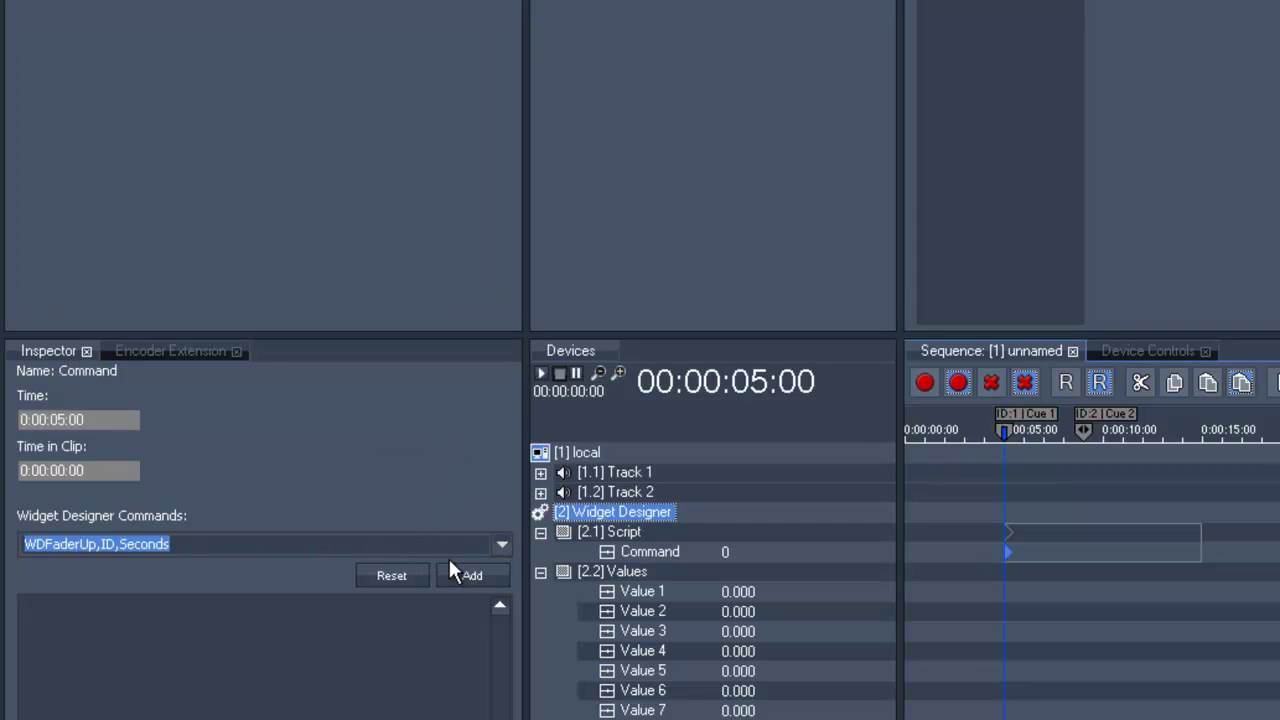
left_click(452, 572)
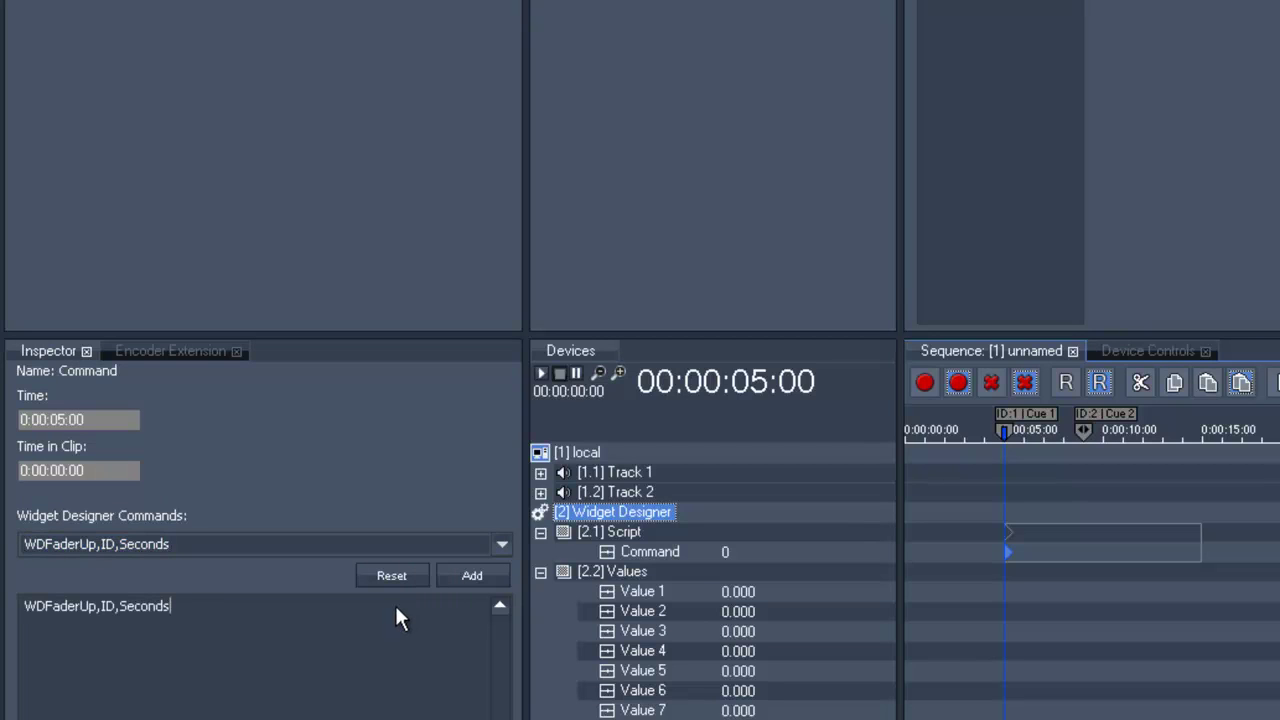
key("BackSpace")
key("BackSpace")
key("BackSpace")
key("BackSpace")
key("BackSpace")
key("BackSpace")
key("BackSpace")
type("1")
key("Left")
key("BackSpace")
key("BackSpace")
type("1")
- Move the playhead to 7:00 in the time display
double_click(794, 375)
type("7:")
type("00")
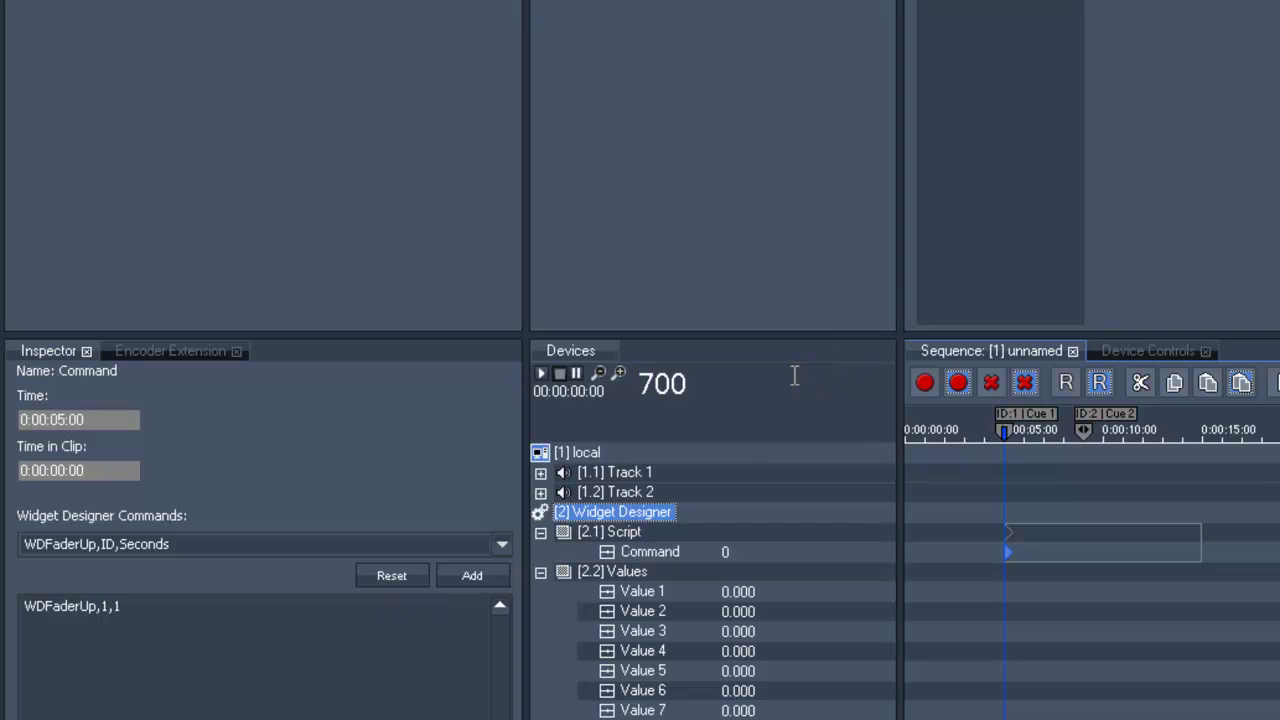
key("Return")
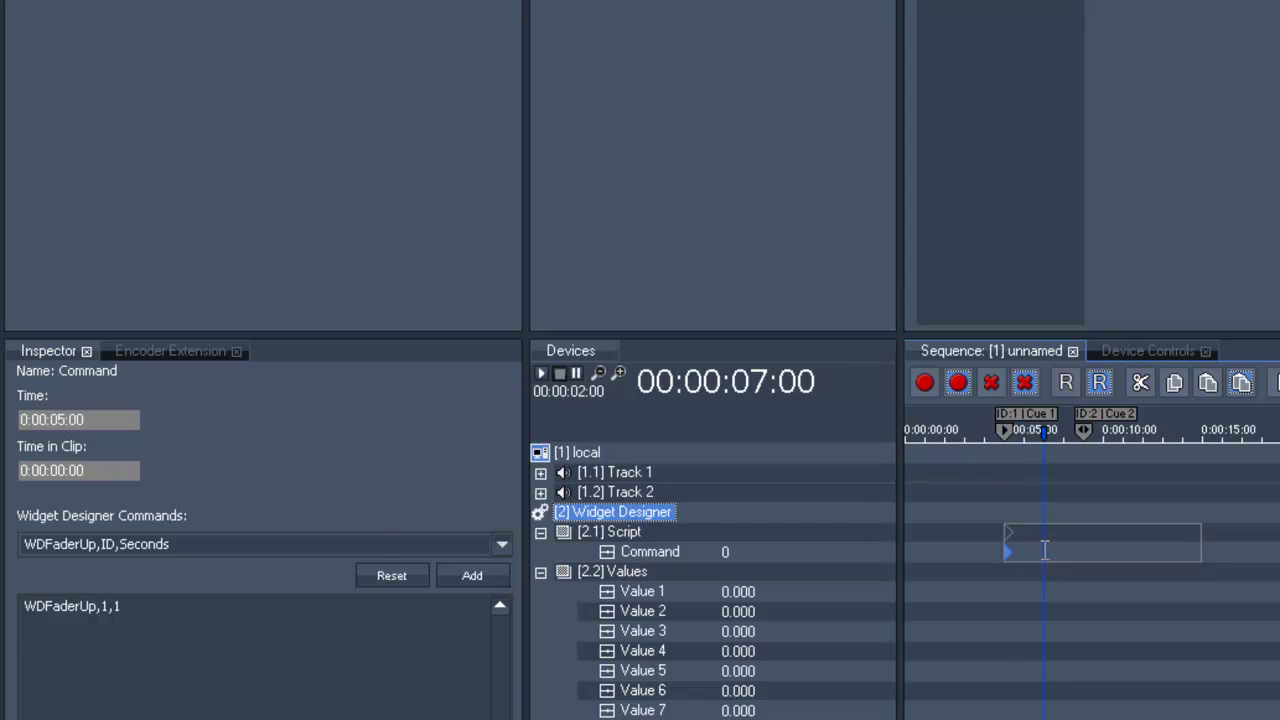
- Add a Command keyframe at 7 s with WDFaderDown,ID,Seconds edited to WDFaderDown,1,1
left_click(1044, 552)
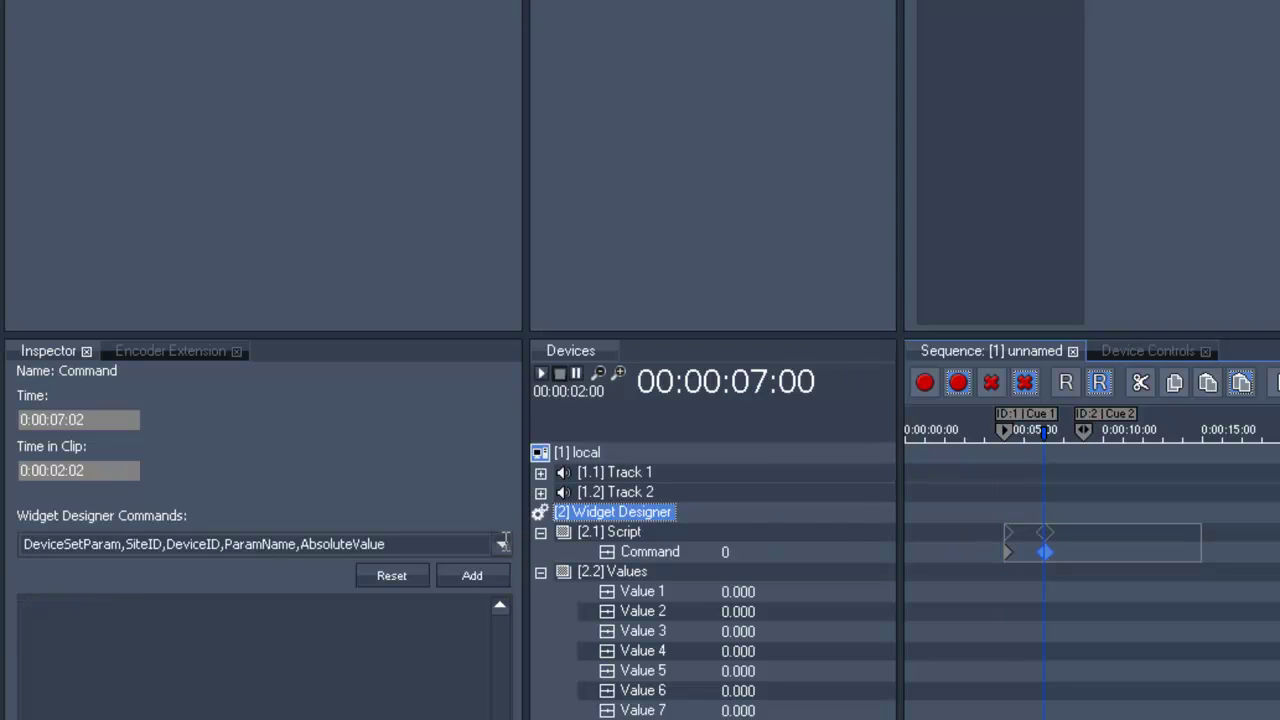
left_click(501, 544)
type("wdf")
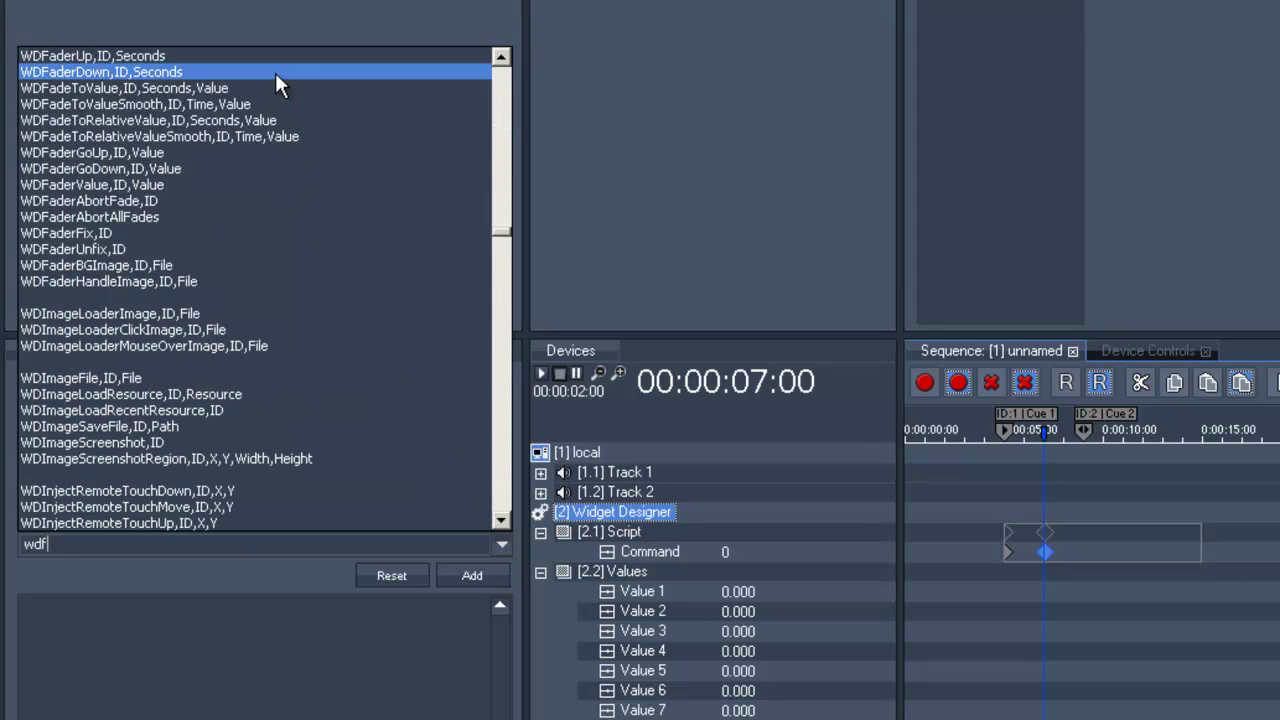
left_click(275, 72)
left_click(481, 584)
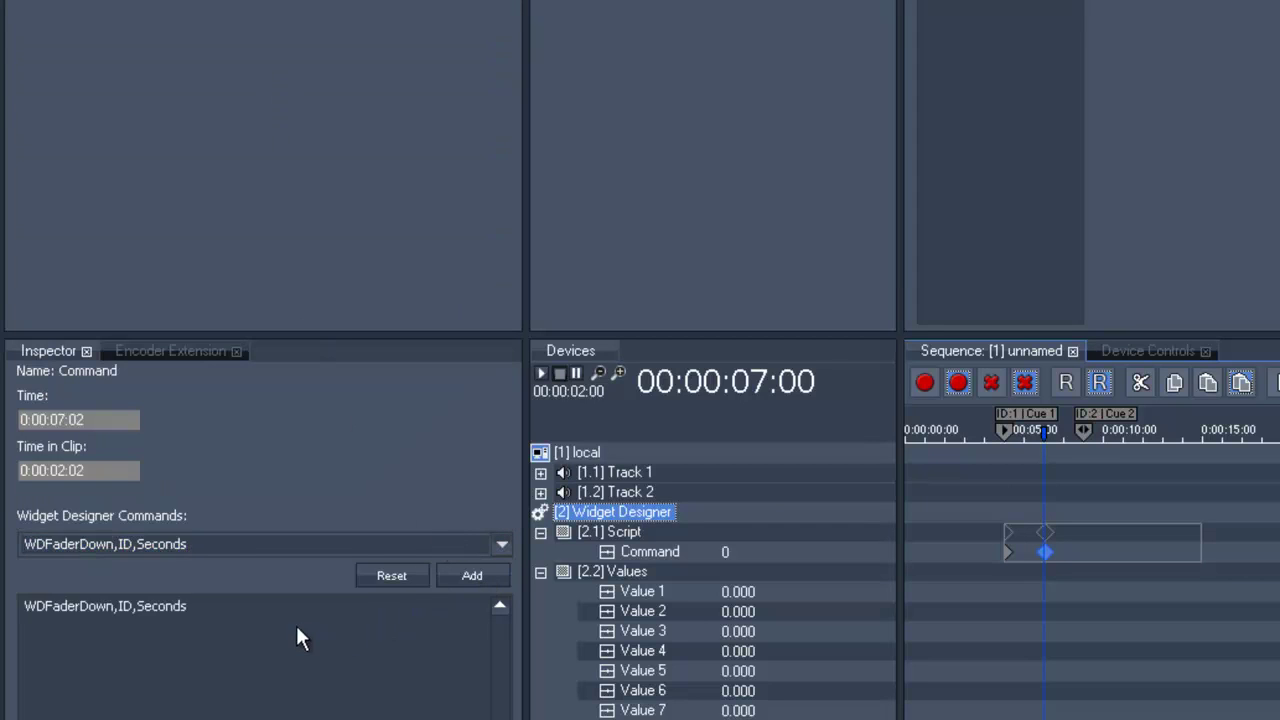
left_click(310, 605)
key("BackSpace")
key("BackSpace")
key("BackSpace")
key("BackSpace")
key("BackSpace")
key("BackSpace")
key("BackSpace")
type("1")
key("BackSpace")
key("BackSpace")
type("1")
left_click(1000, 612)
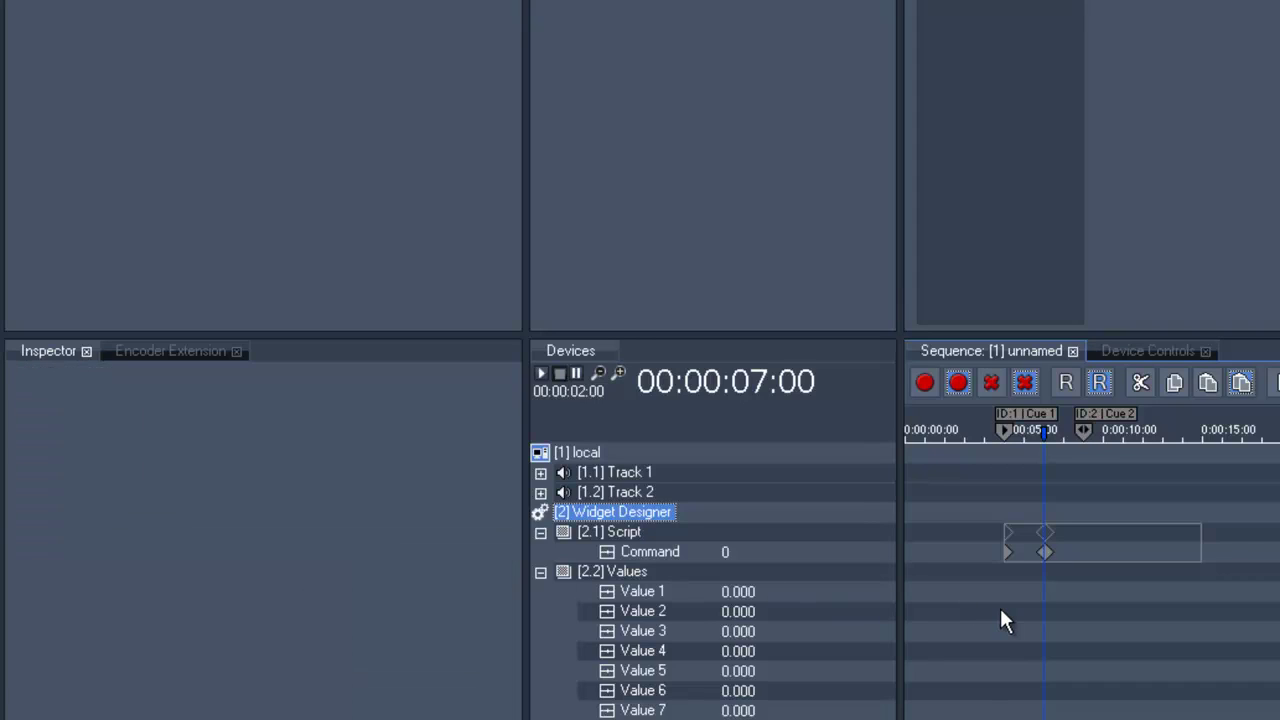
- Add a Value 1 keyframe of 0 at 5 seconds
left_click(1001, 612)
left_click(1005, 591)
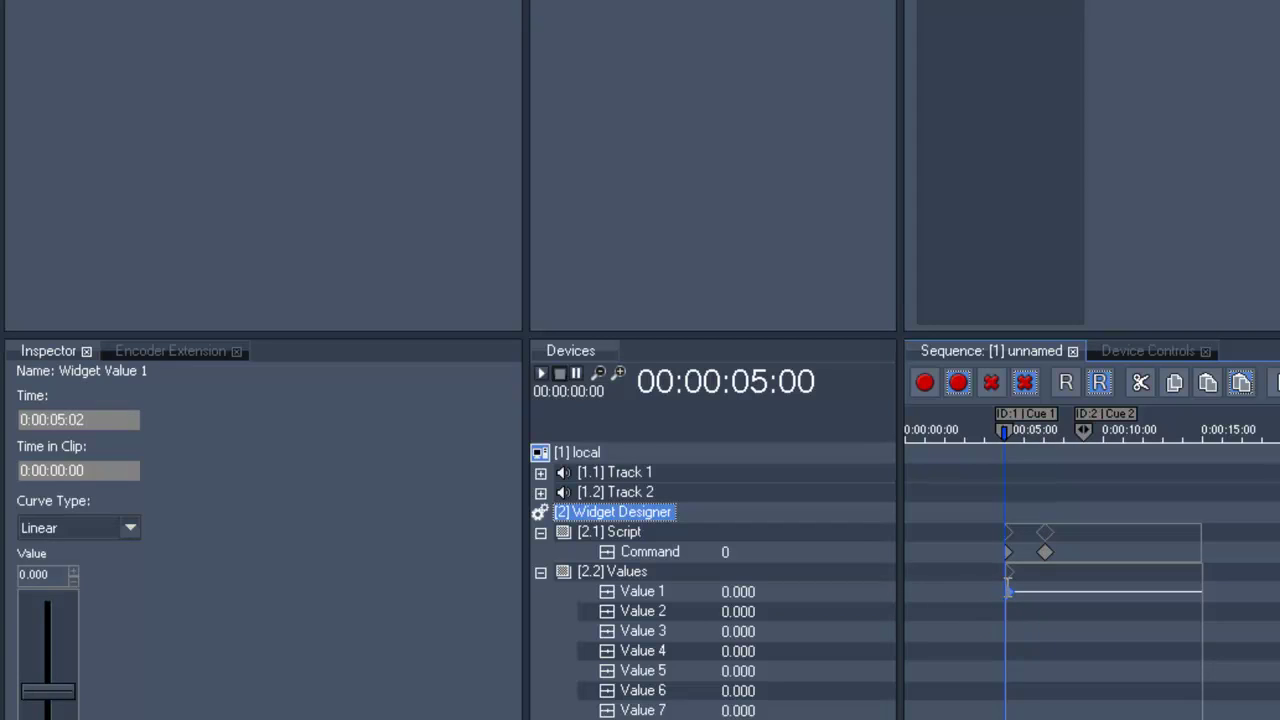
right_click(1007, 592)
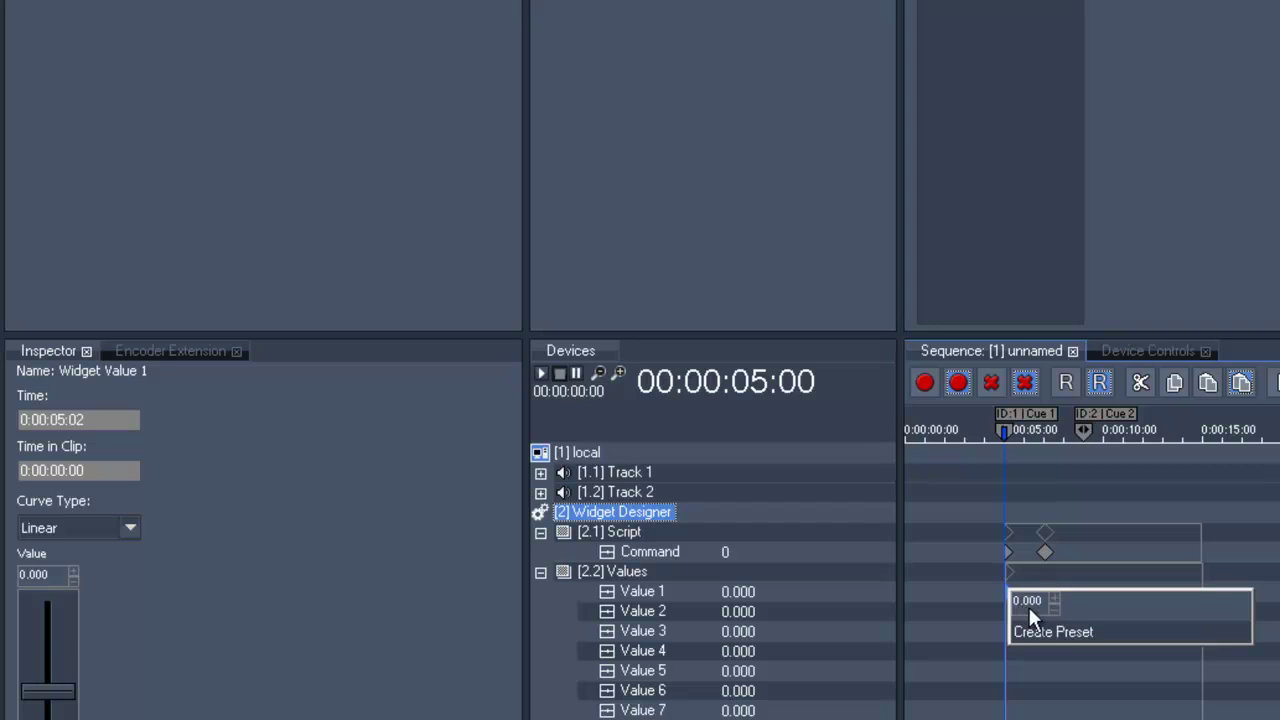
left_click(943, 600)
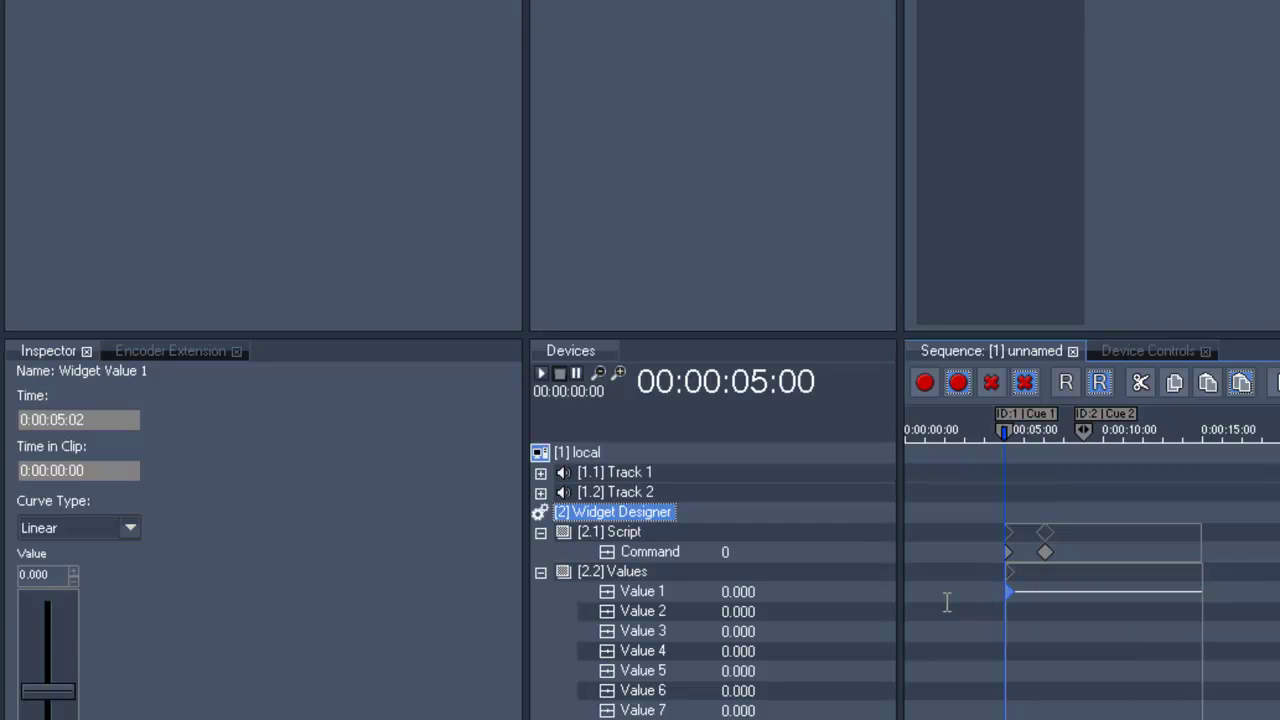
- Add a Value 1 keyframe of 255 at 7 seconds
left_click(746, 385)
type("7")
key("Return")
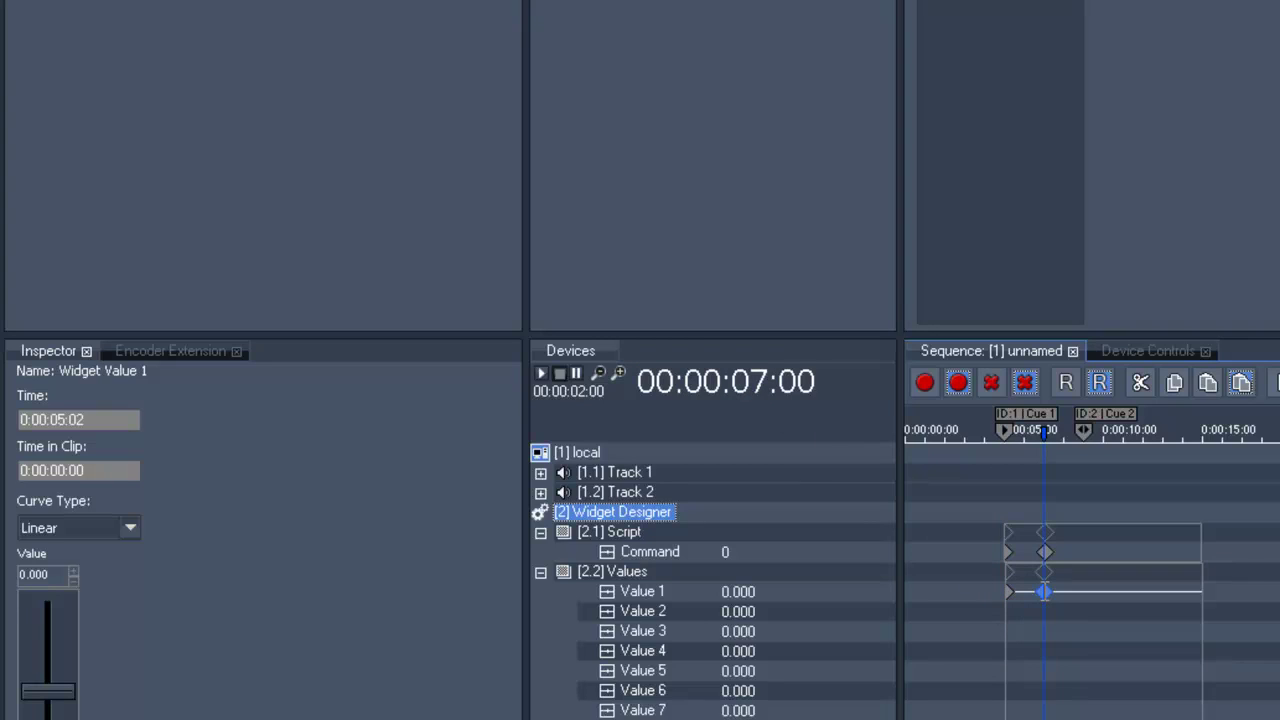
left_click(1044, 591)
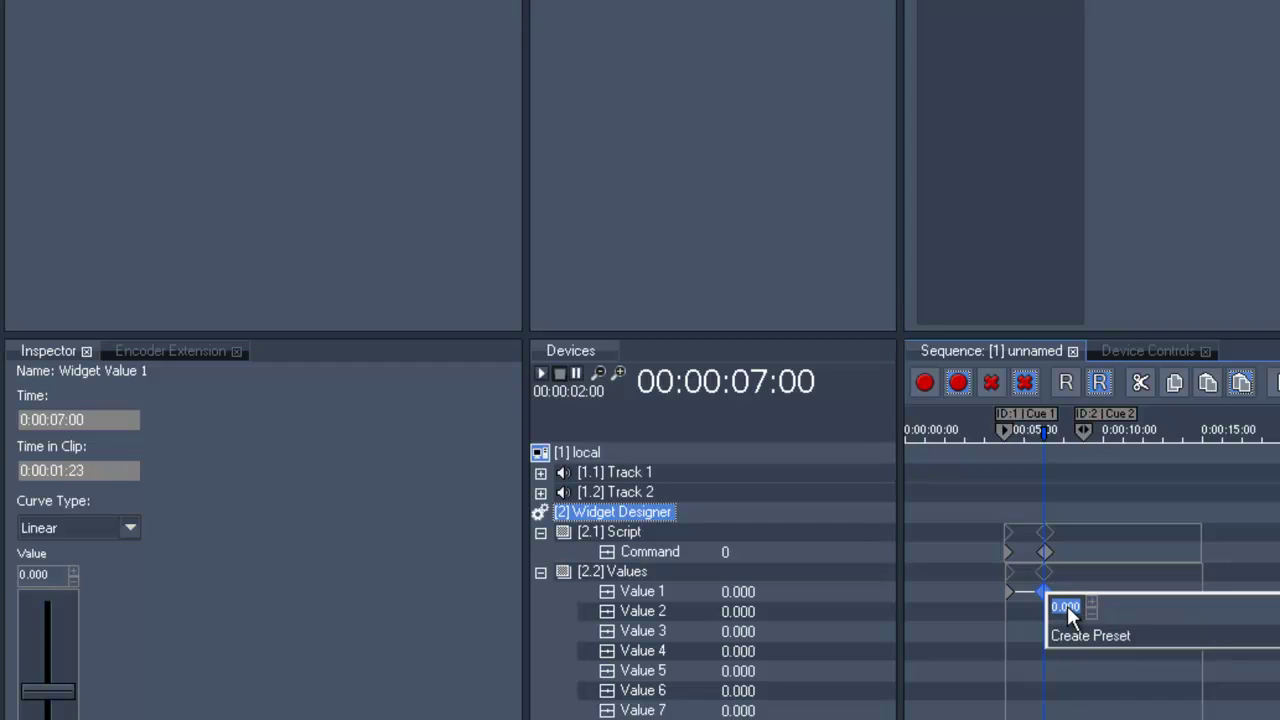
type("255")
key("Return")
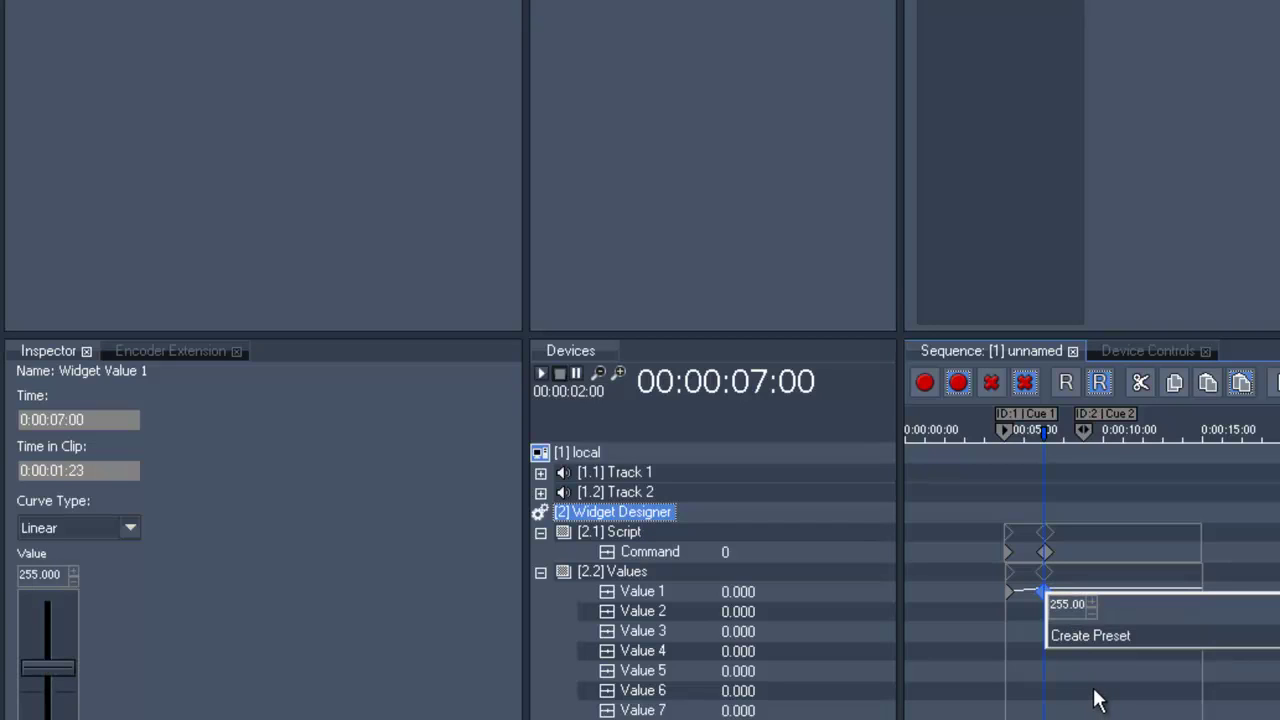
- Add a Value 1 keyframe of 0 just before 9 seconds, then play from about 6 seconds
left_click(757, 385)
type("9")
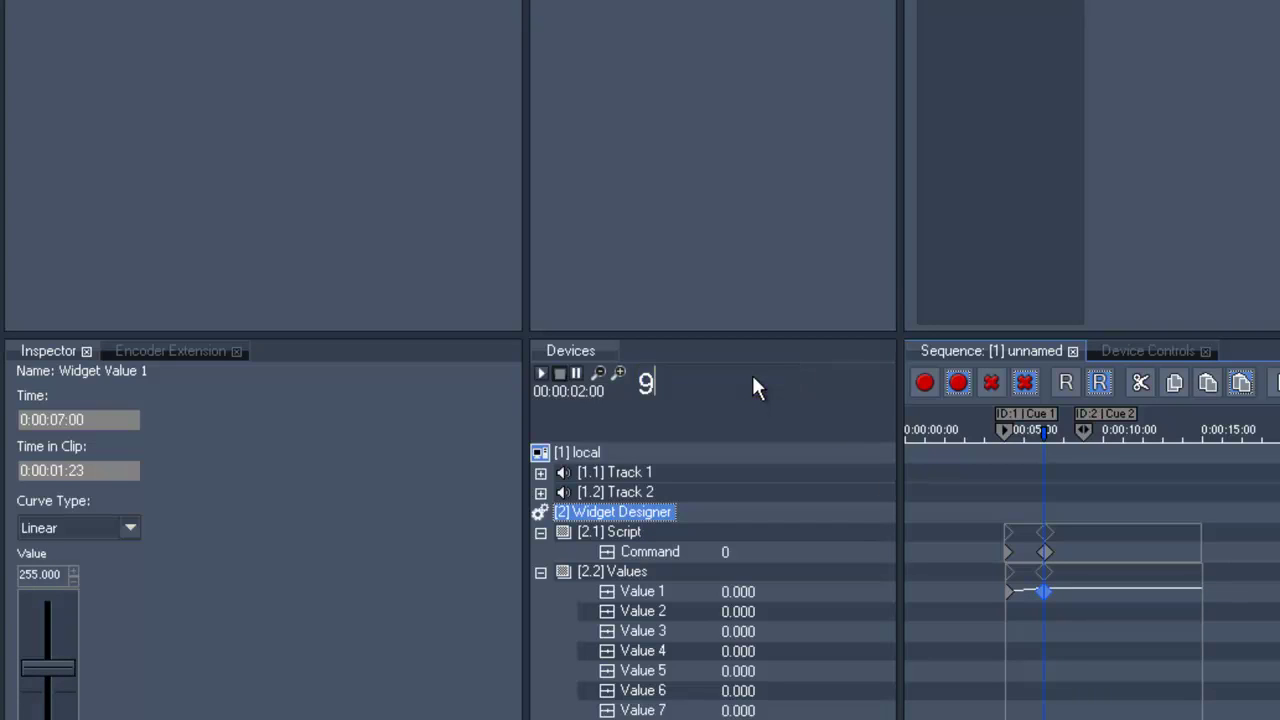
key("Return")
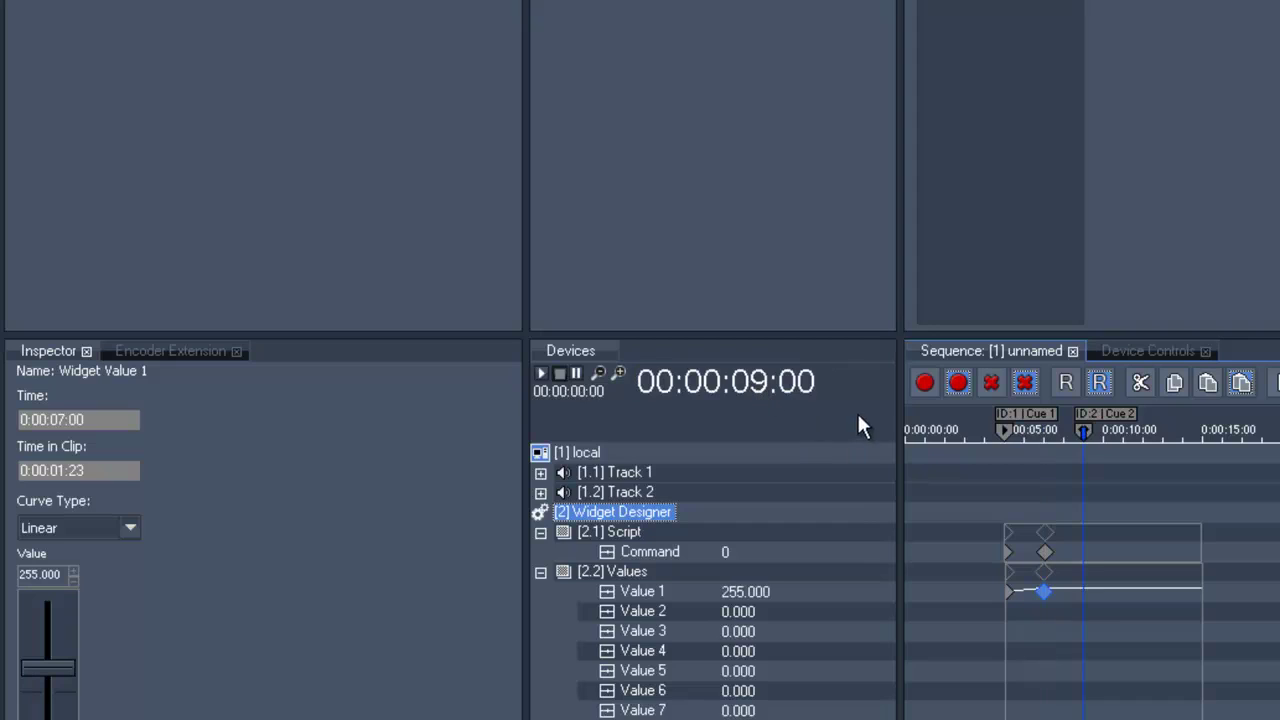
left_click(1082, 589)
right_click(1082, 592)
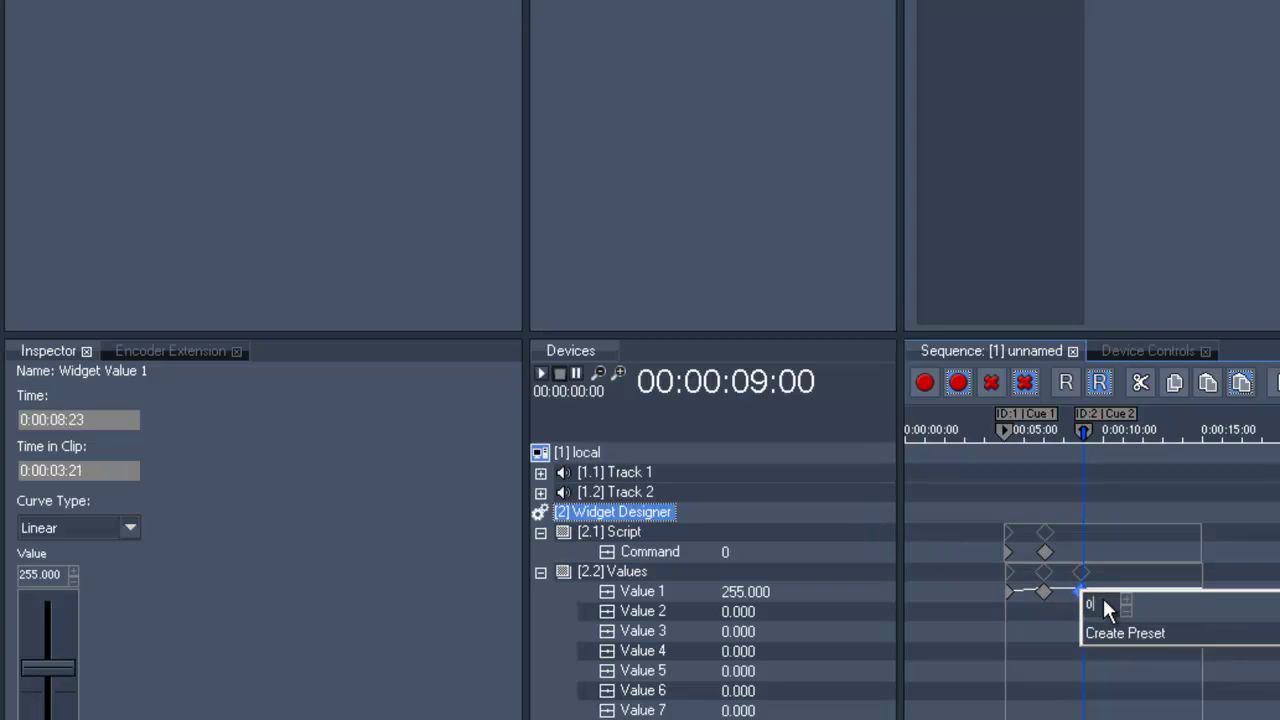
type("0")
key("Return")
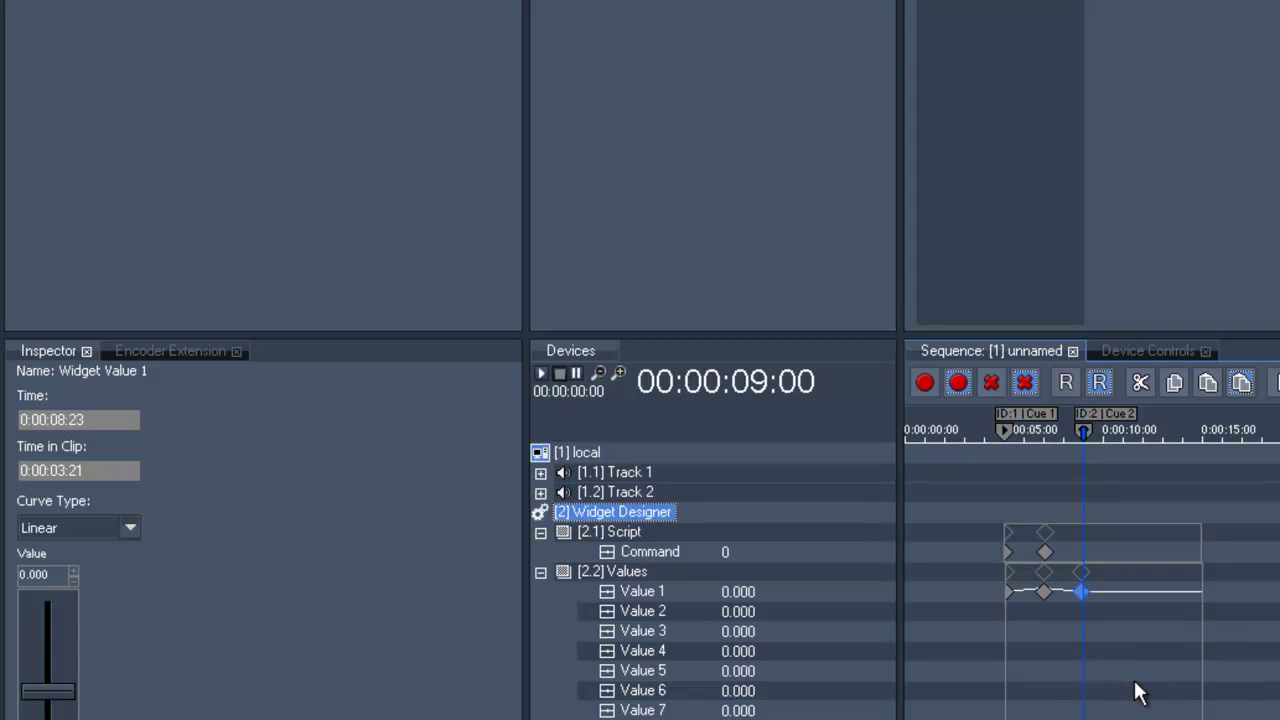
left_click(1041, 437)
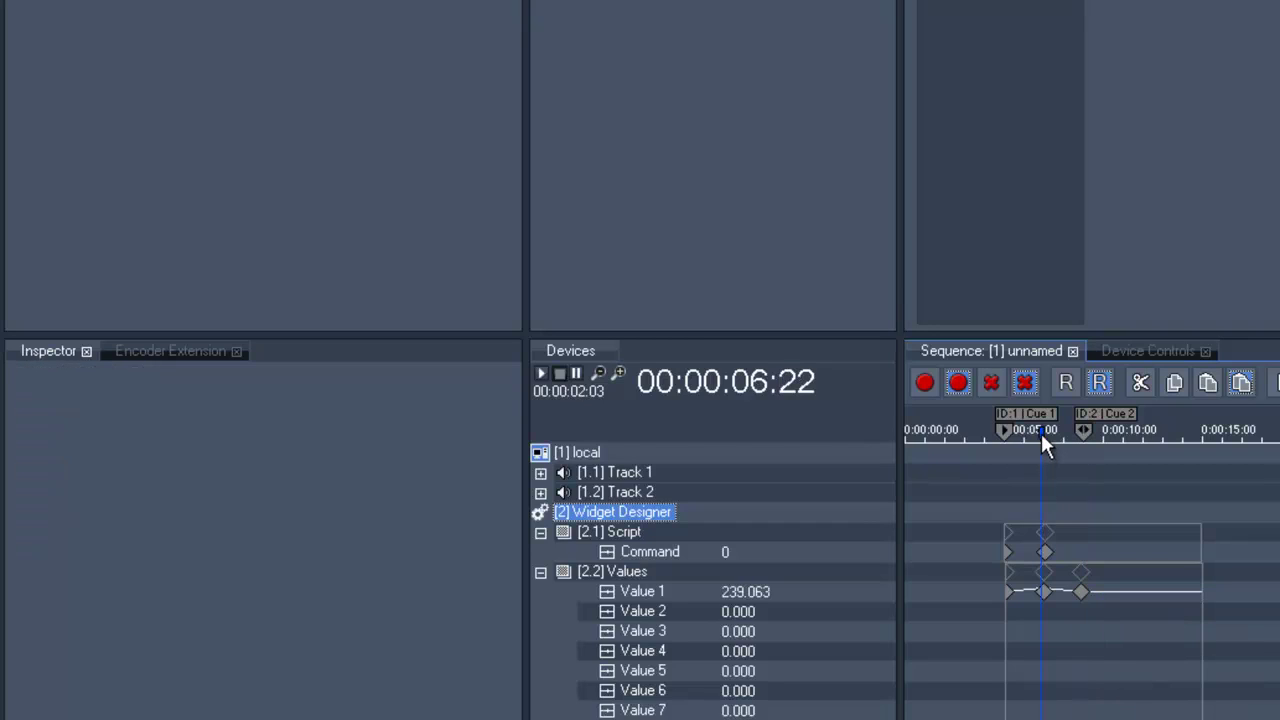
key("space")
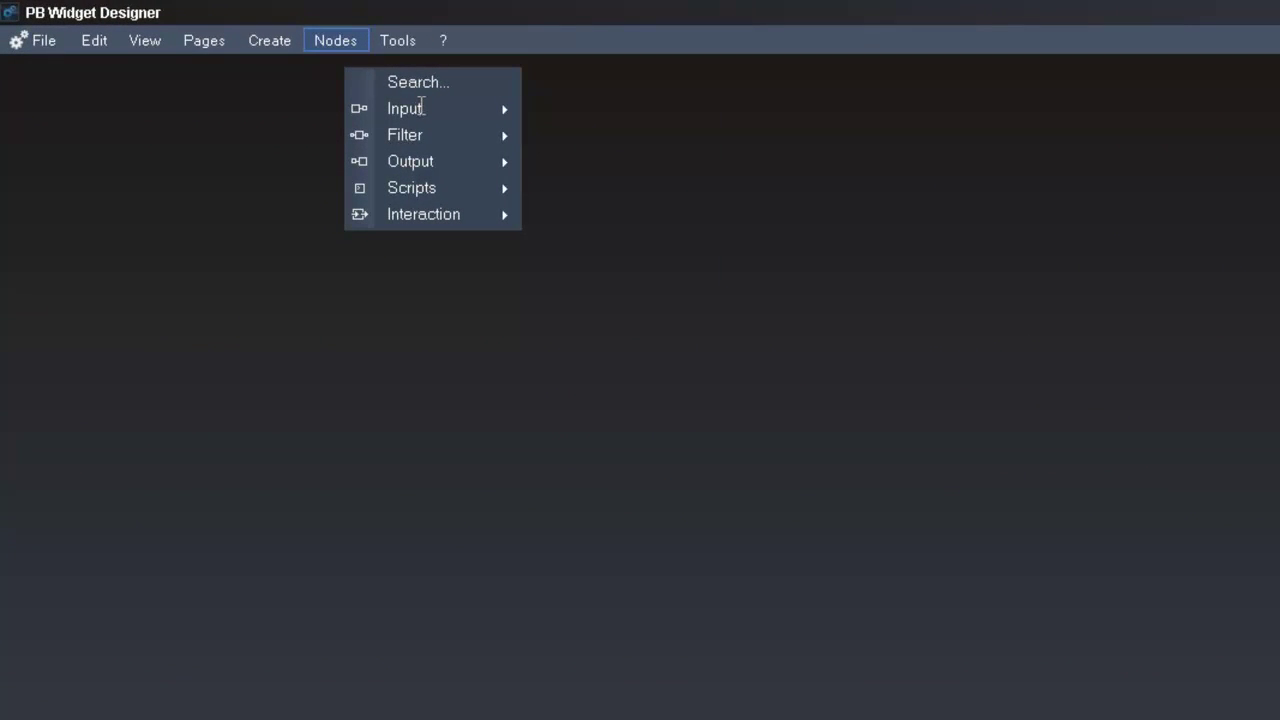
- Add a Pandoras Box Widget Device input from 10.169.11.117 with Site ID 2 and Device ID 2
mouse_move(421, 112)
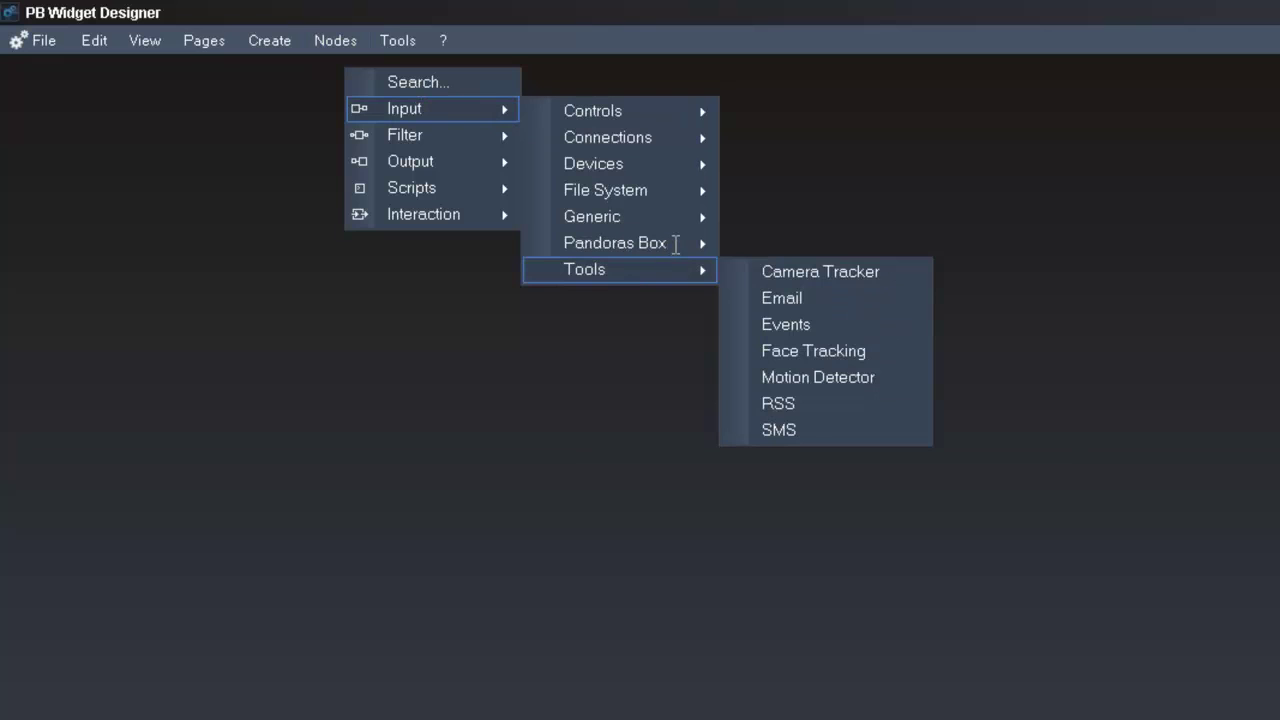
mouse_move(676, 245)
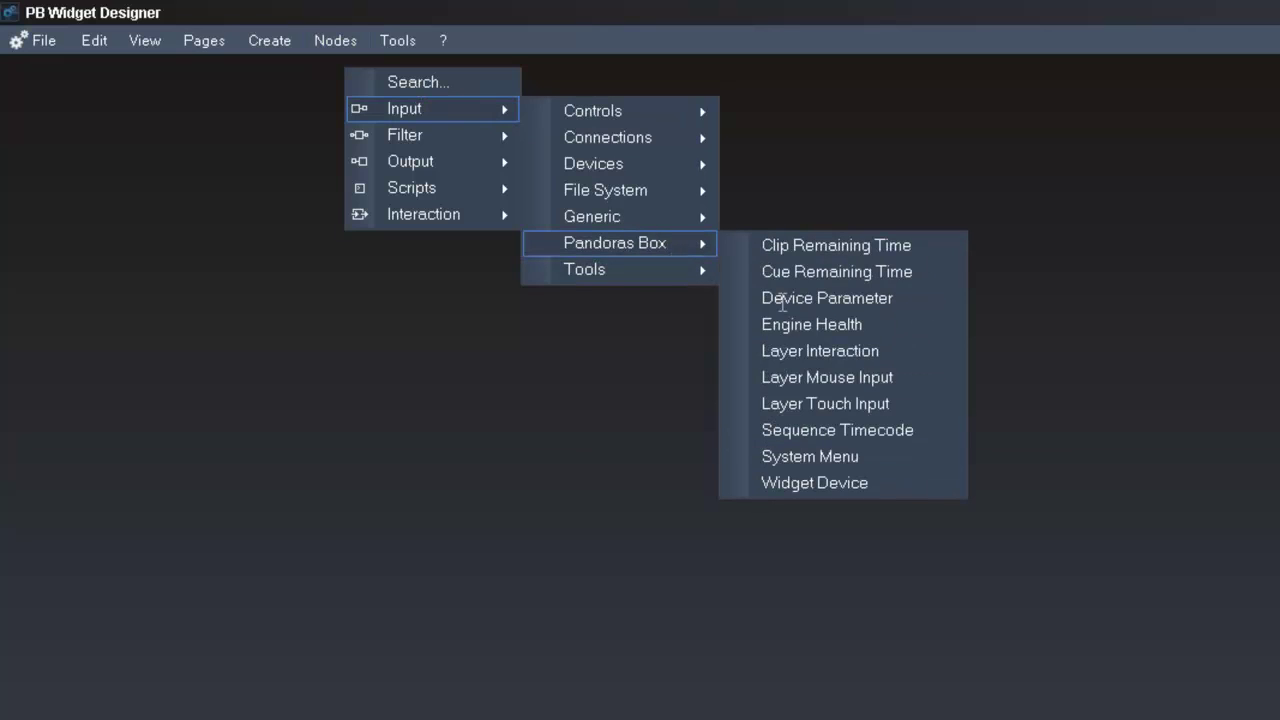
left_click(815, 483)
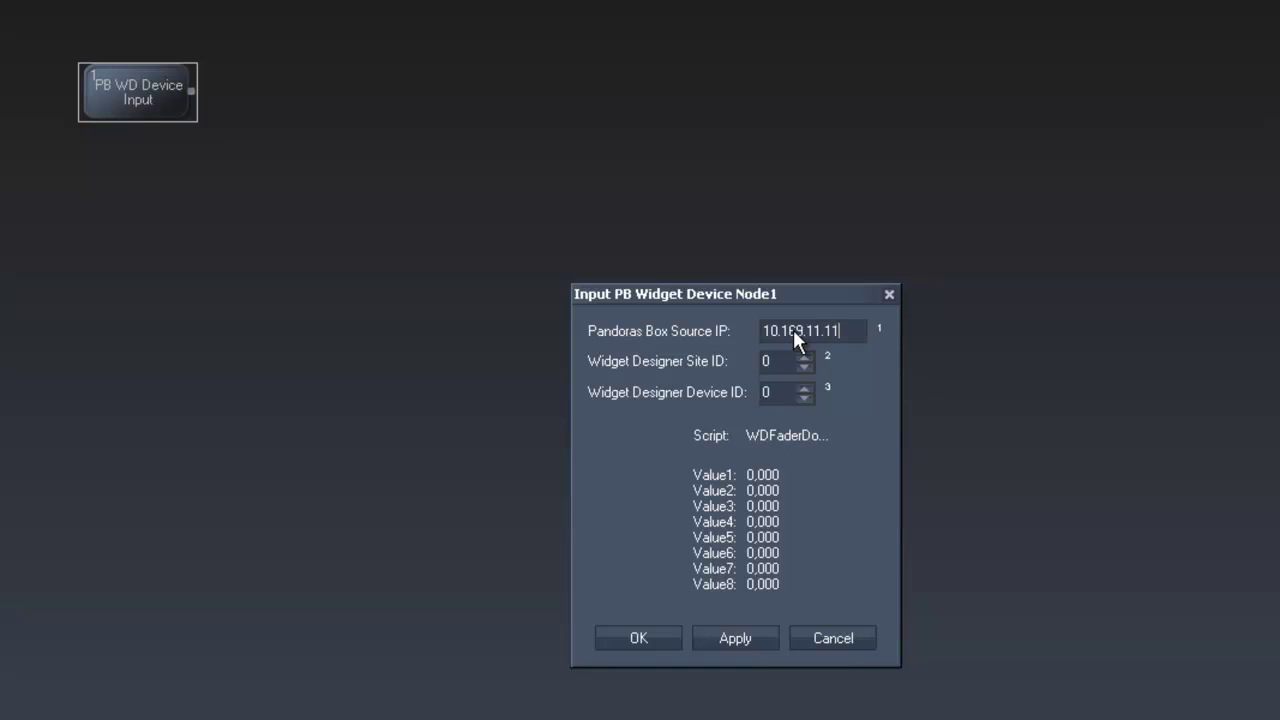
type("7")
left_click(805, 356)
left_click(805, 356)
left_click(805, 384)
left_click(805, 384)
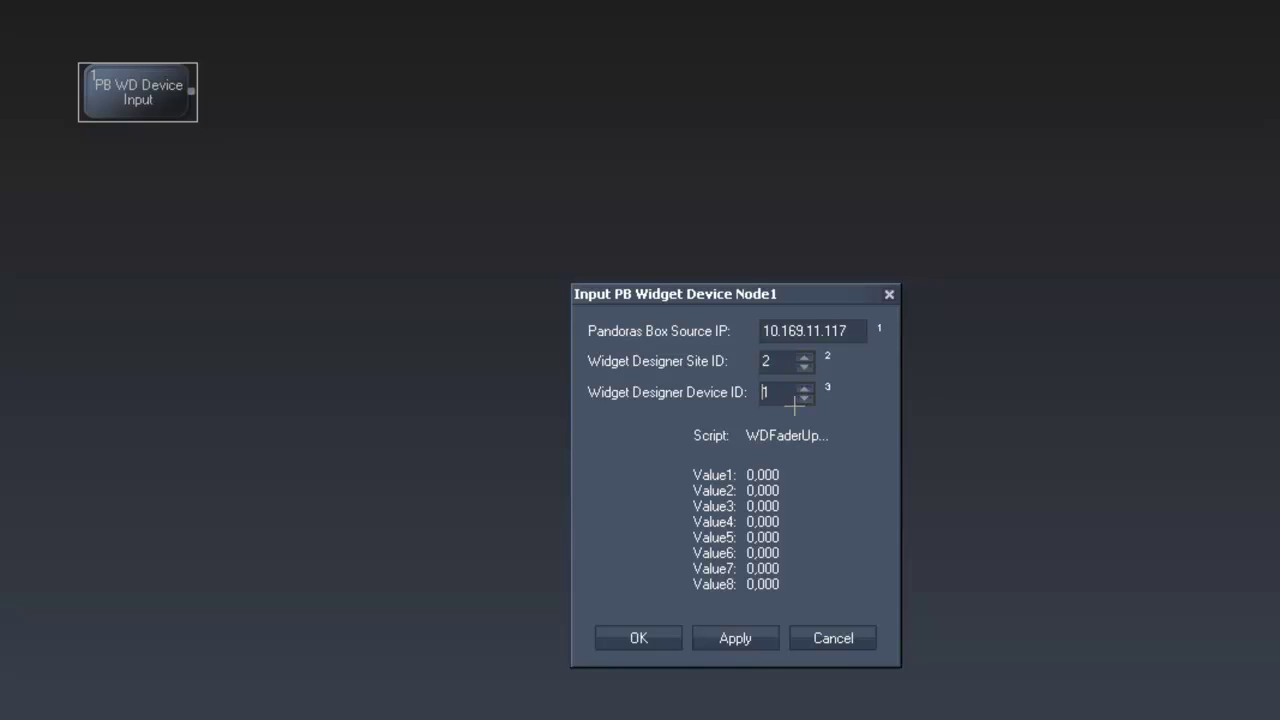
left_click(743, 638)
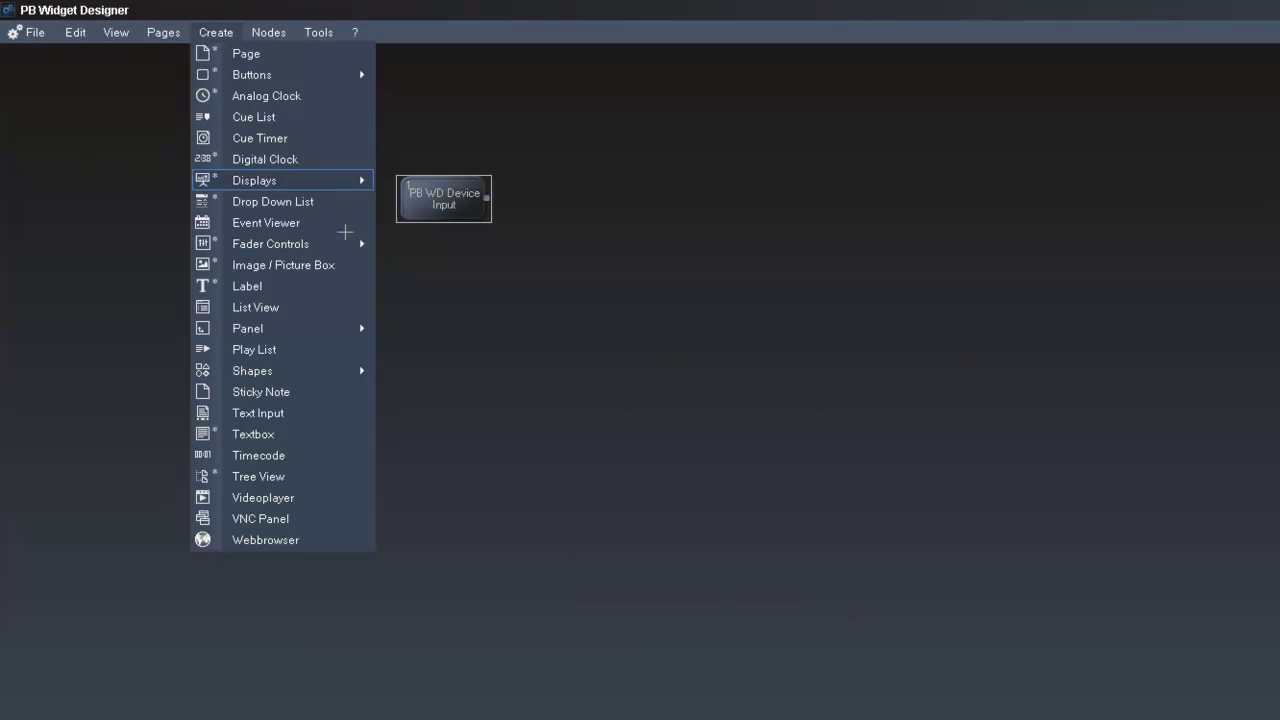
- Create a Fader Vertical from Fader Controls and place it beside the input node
mouse_move(346, 243)
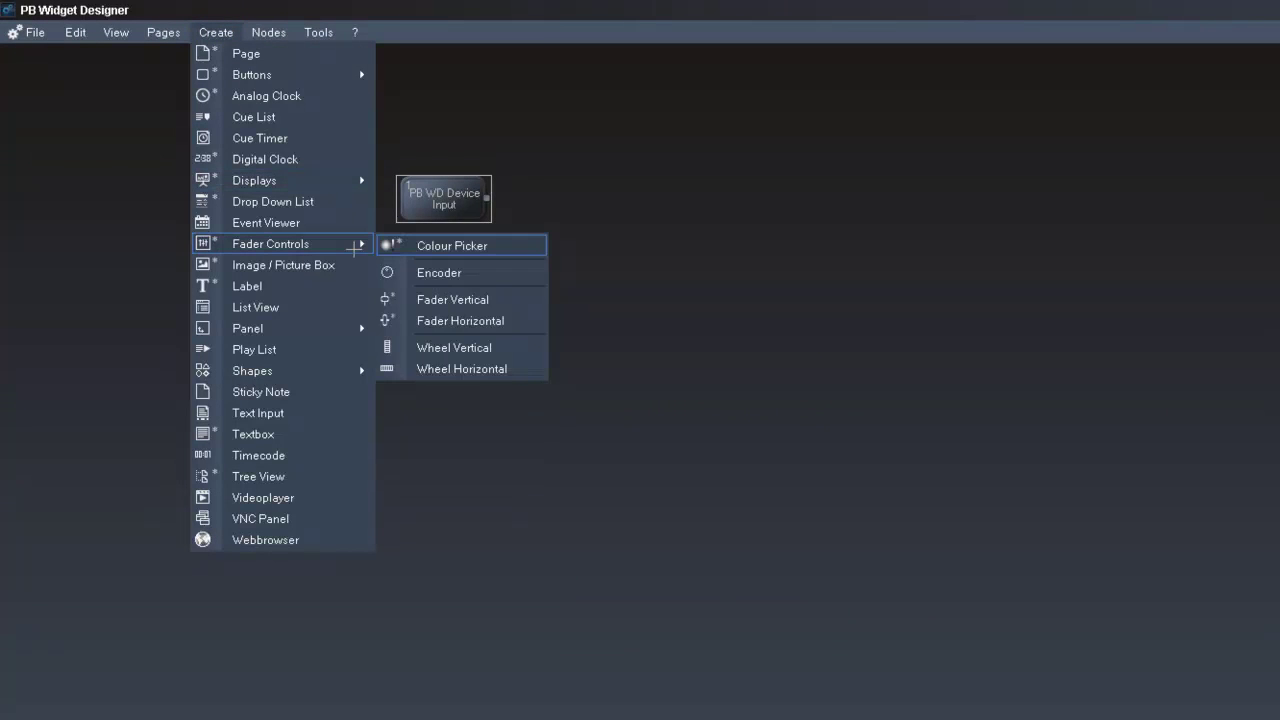
left_click(460, 299)
left_click(793, 203)
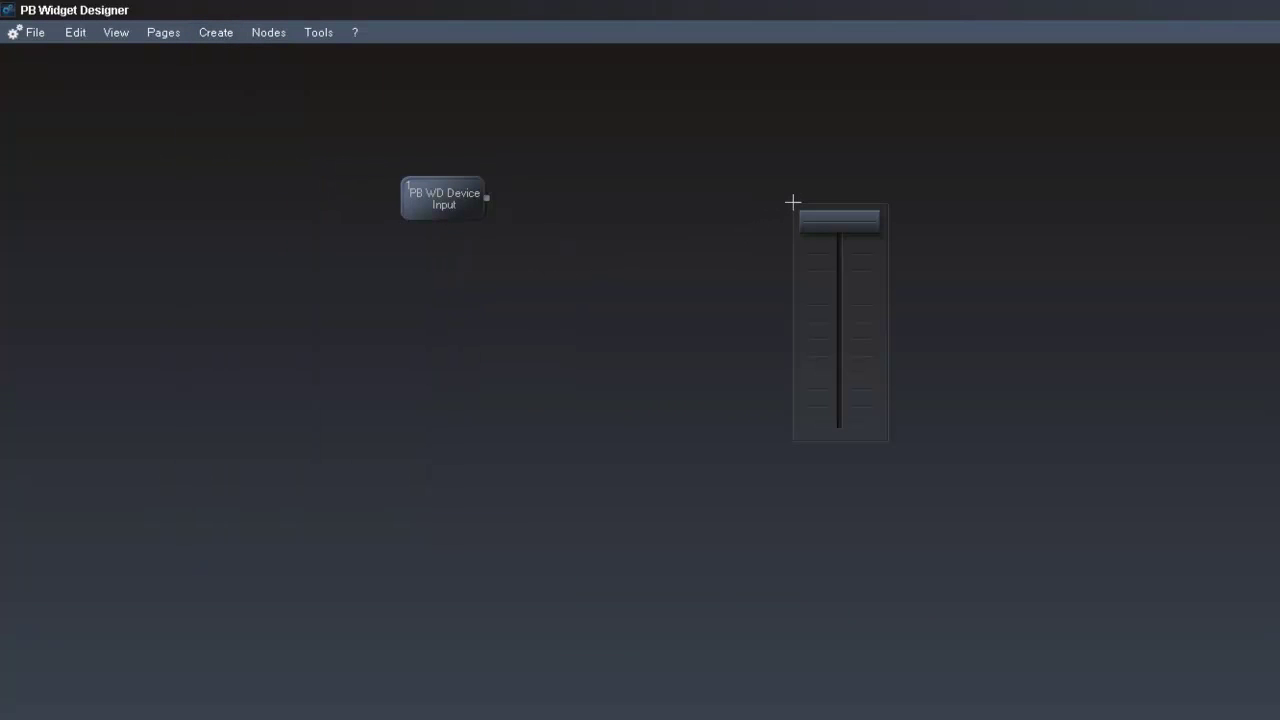